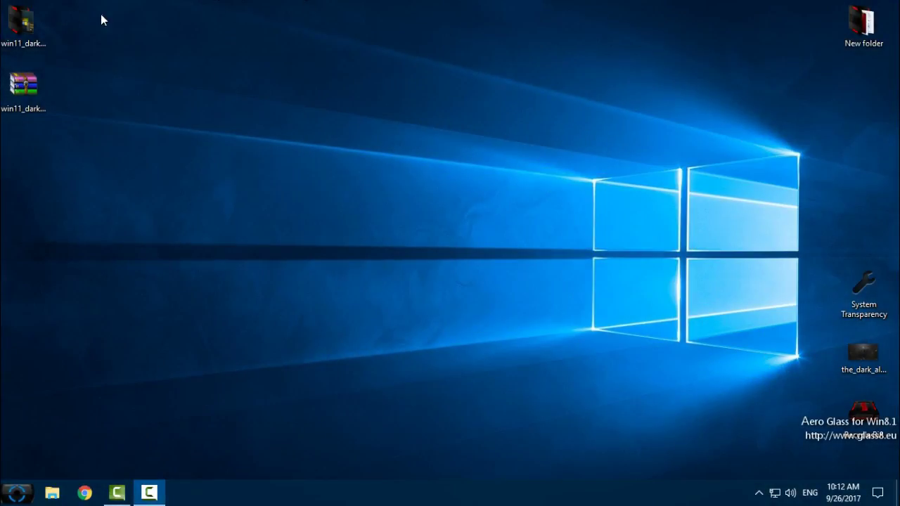
# Step: Select the win11_dark items on the desktop and refresh the desktop
pyautogui.click(23, 24)
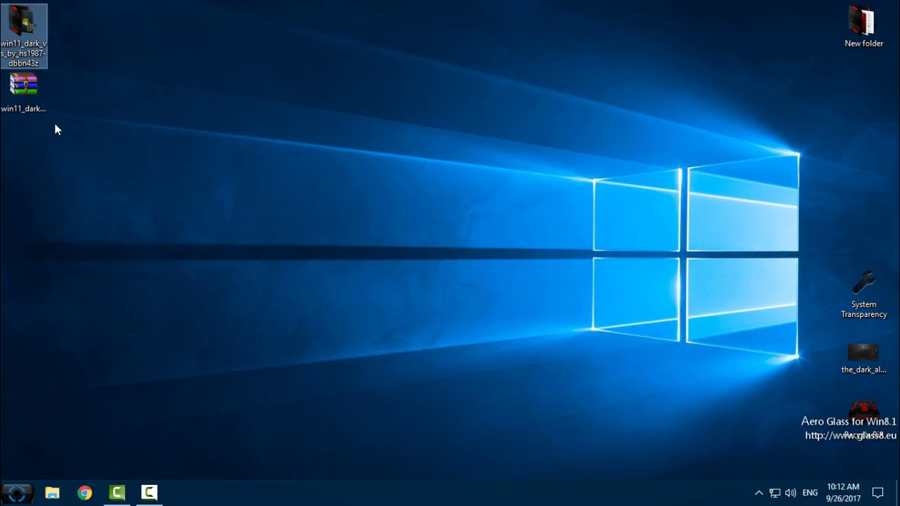
pyautogui.click(25, 104)
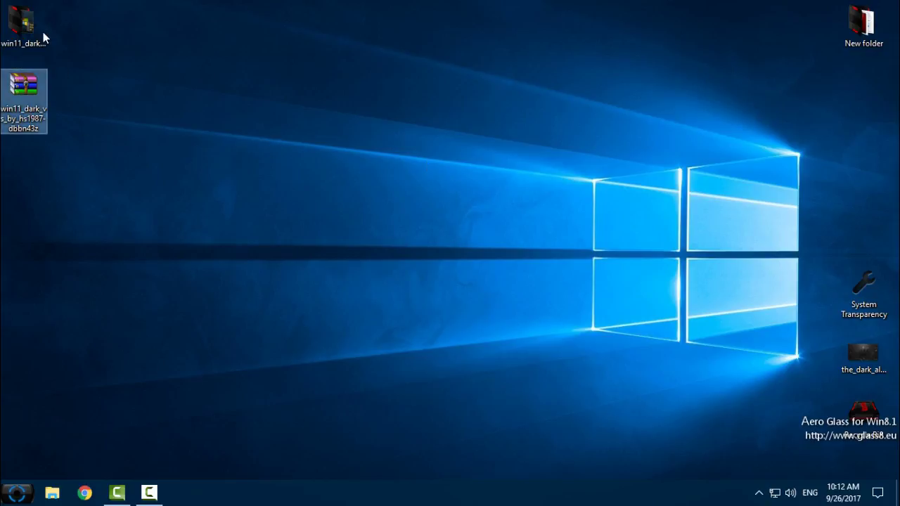
pyautogui.click(43, 31)
pyautogui.rightClick(129, 121)
pyautogui.click(164, 175)
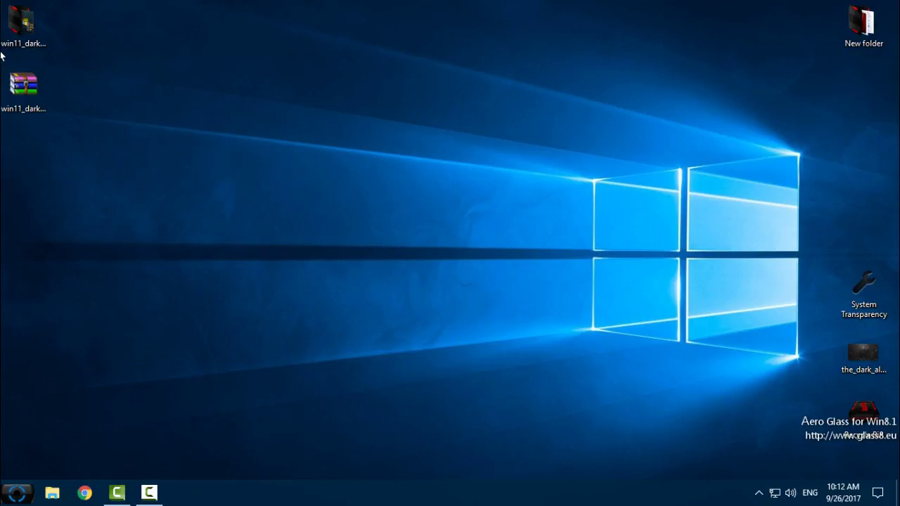
# Step: Open the win11_dark folder maximized and browse its glass, iconpack and theme subfolders
pyautogui.doubleClick(16, 34)
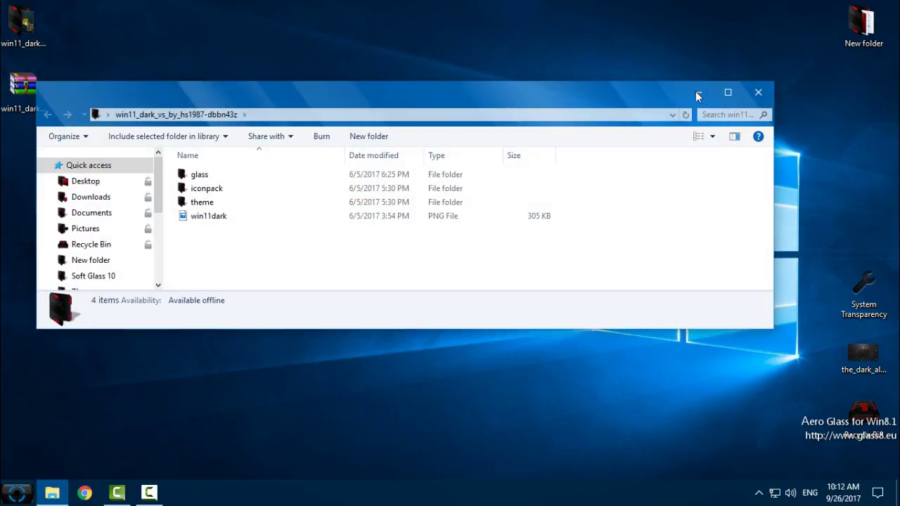
pyautogui.click(724, 92)
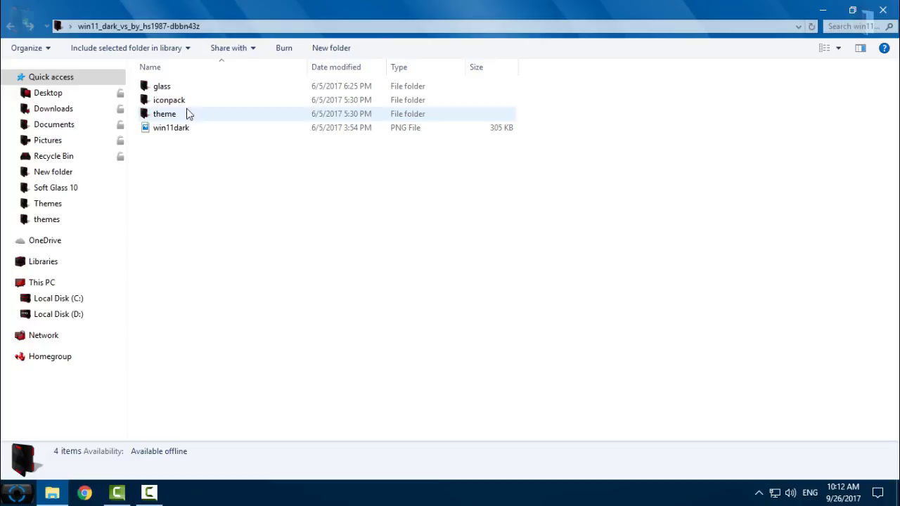
pyautogui.doubleClick(189, 87)
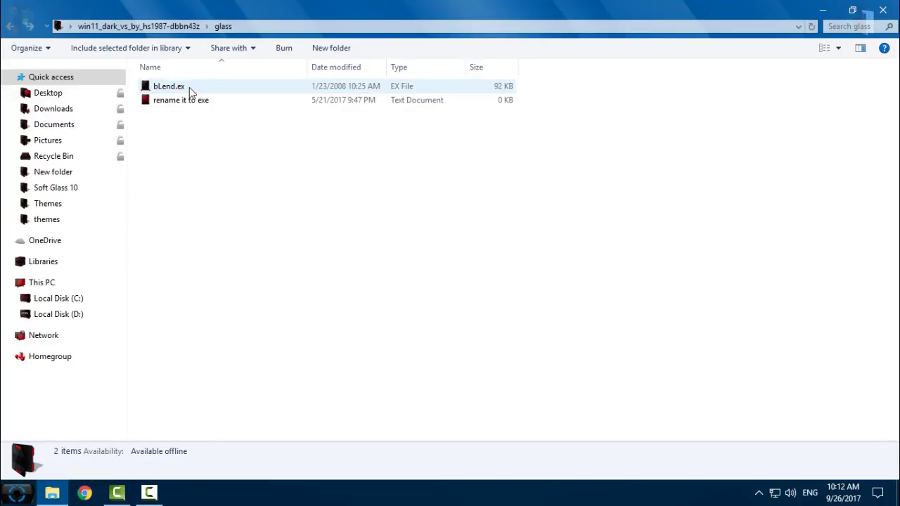
pyautogui.click(7, 30)
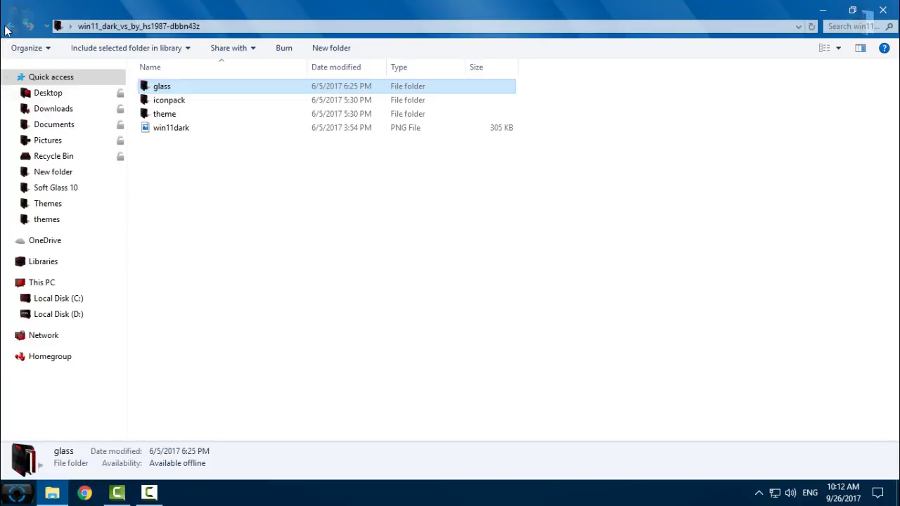
pyautogui.doubleClick(172, 104)
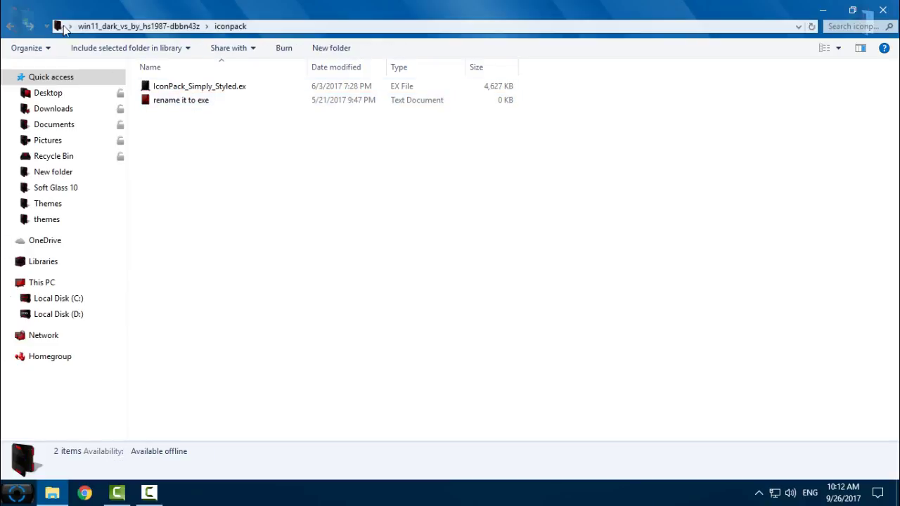
pyautogui.click(11, 26)
pyautogui.doubleClick(191, 114)
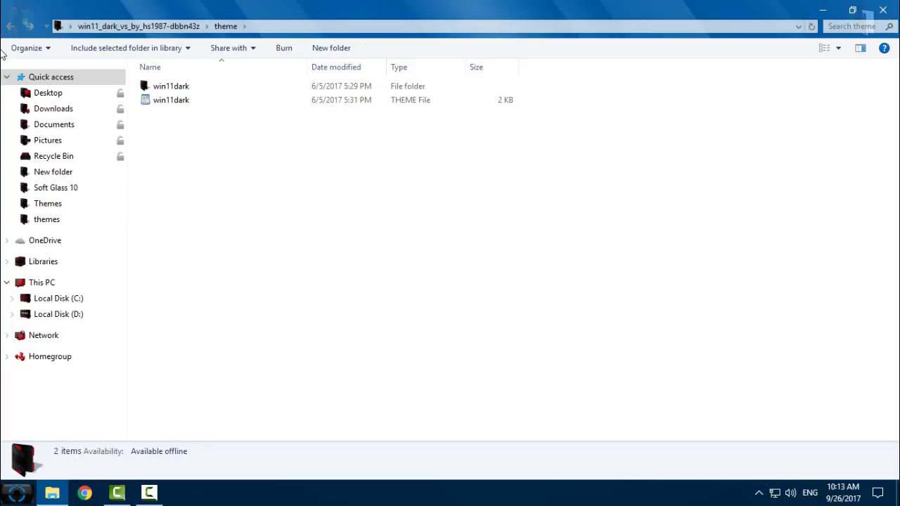
pyautogui.click(10, 28)
pyautogui.click(177, 131)
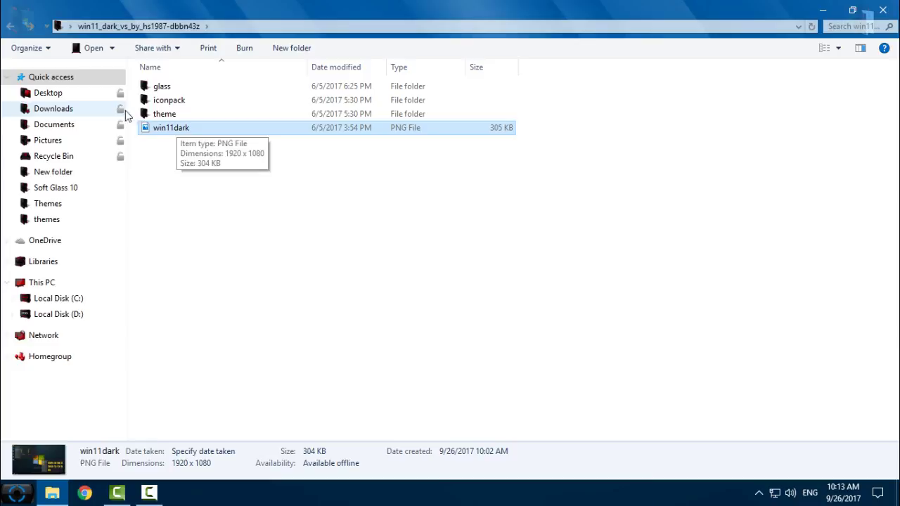
# Step: Copy both win11dark theme items from the theme folder
pyautogui.doubleClick(194, 120)
pyautogui.moveTo(181, 116); pyautogui.dragTo(226, 92)
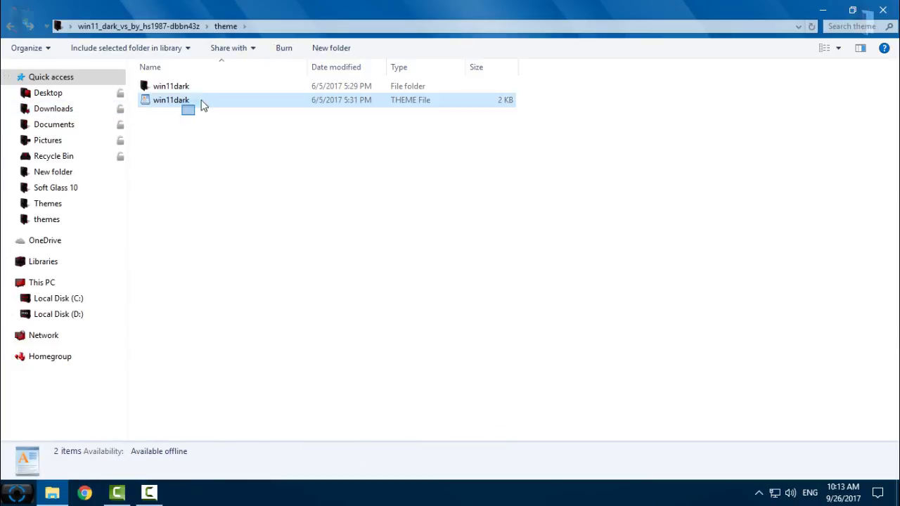
pyautogui.rightClick(225, 91)
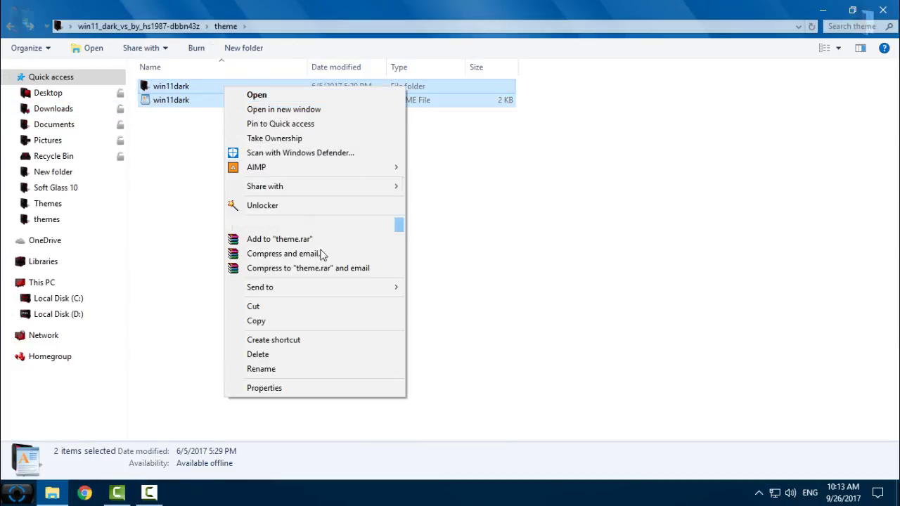
pyautogui.click(315, 321)
# Step: Navigate to C:\Windows\Resources\Themes through This PC and Local Disk (C:)
pyautogui.click(98, 280)
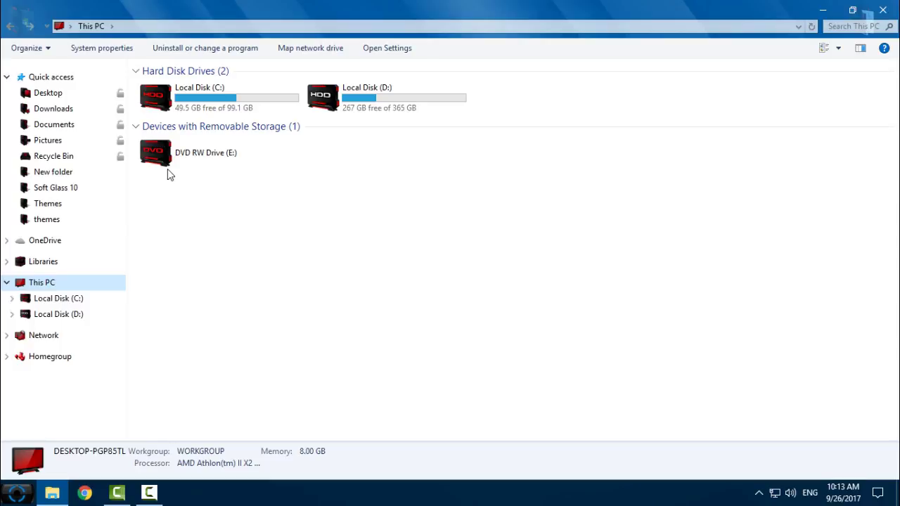
pyautogui.click(196, 104)
pyautogui.doubleClick(196, 102)
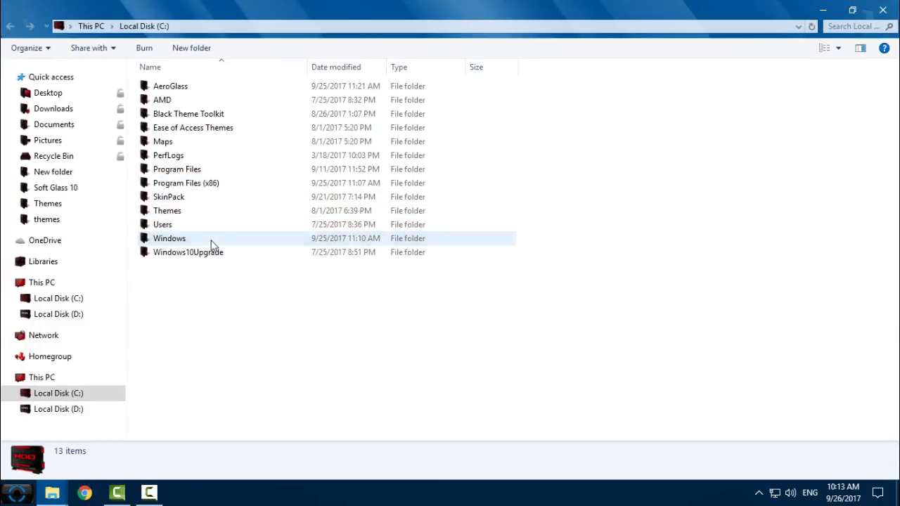
pyautogui.doubleClick(211, 243)
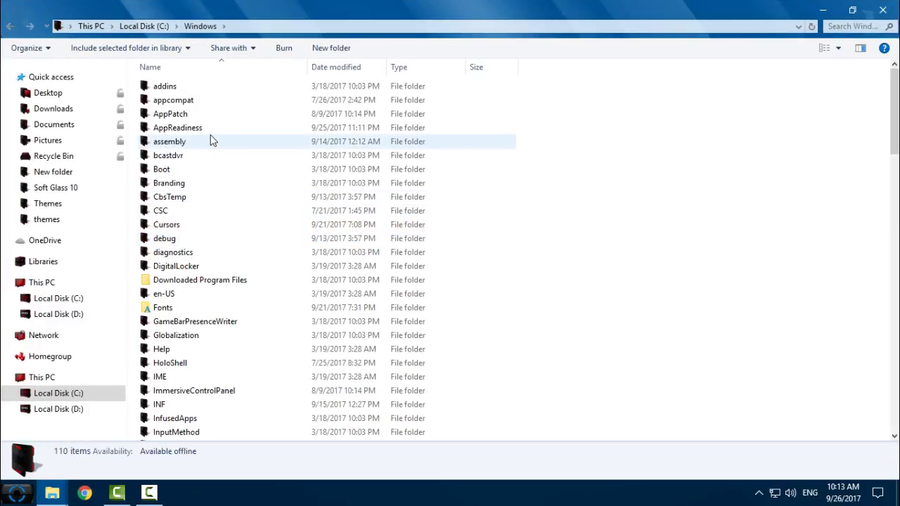
pyautogui.write('res')
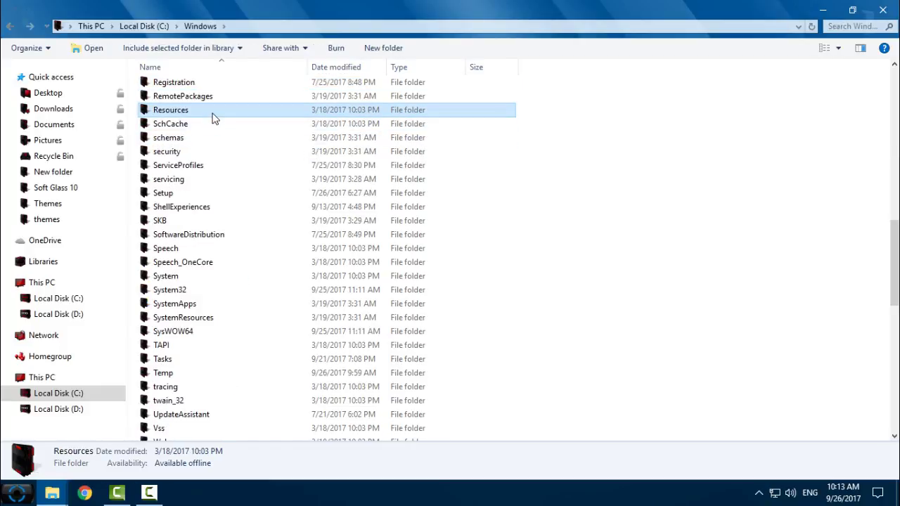
pyautogui.press('Return')
pyautogui.doubleClick(215, 116)
# Step: Paste the win11dark items into Themes, replacing existing files, and close the window
pyautogui.click(239, 115)
pyautogui.rightClick(669, 161)
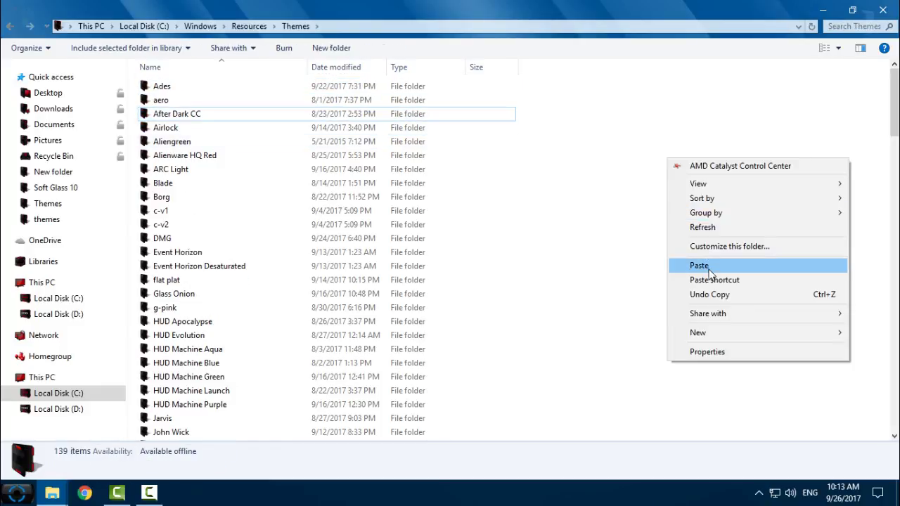
pyautogui.click(672, 265)
pyautogui.click(397, 171)
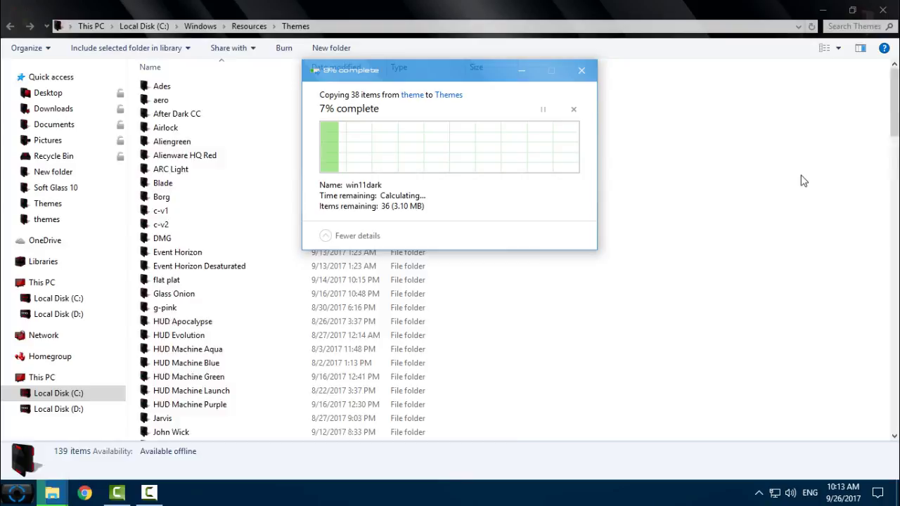
pyautogui.click(882, 10)
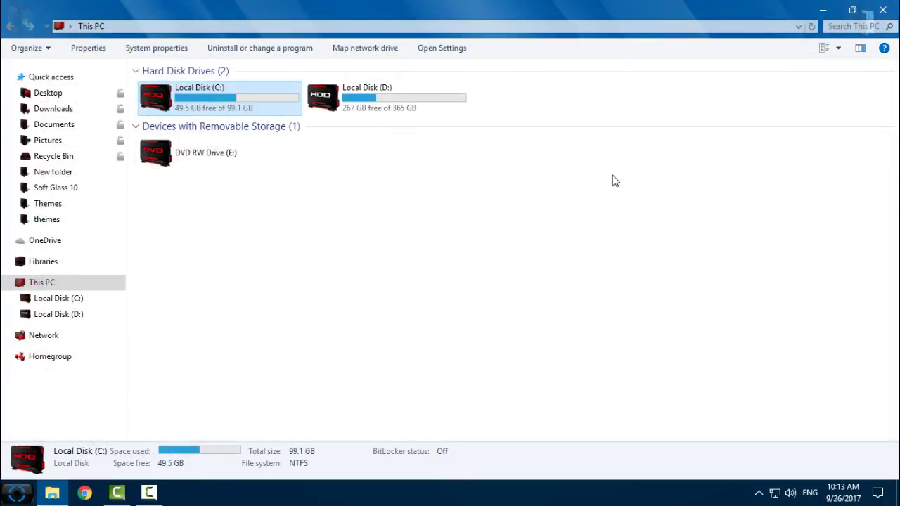
# Step: Close This PC and go to the Themes page of Personalization settings
pyautogui.click(884, 10)
pyautogui.rightClick(395, 362)
pyautogui.click(406, 353)
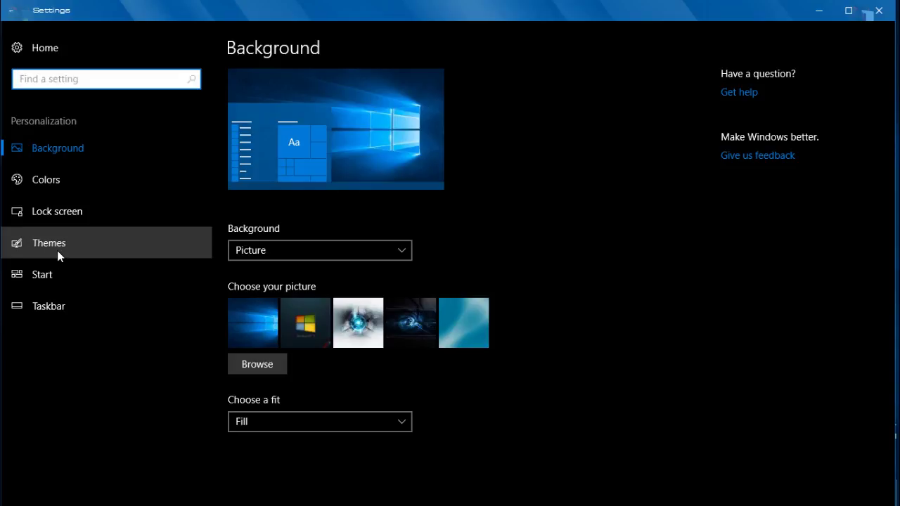
pyautogui.click(57, 250)
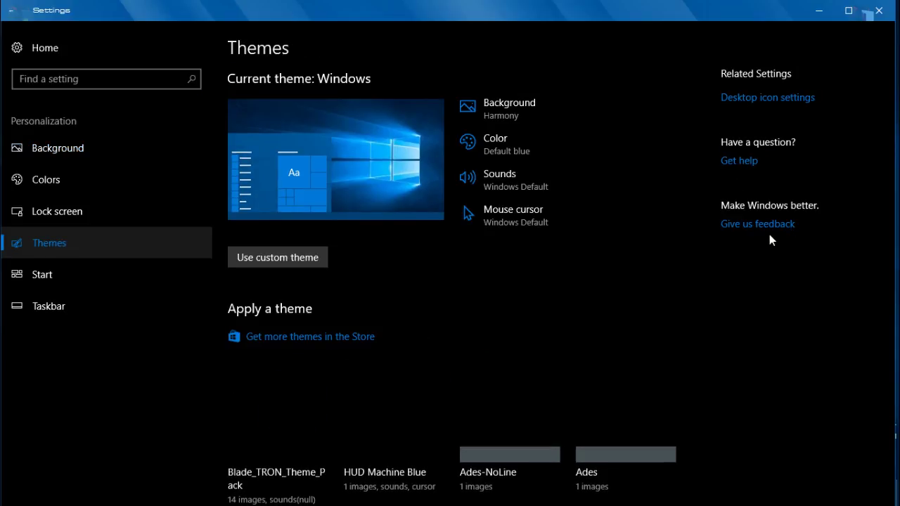
# Step: Apply the win11dark theme from the Themes list and close Settings
pyautogui.scroll(-5, 770, 234)
pyautogui.scroll(-5, 771, 235)
pyautogui.scroll(-5, 766, 249)
pyautogui.scroll(-5, 774, 254)
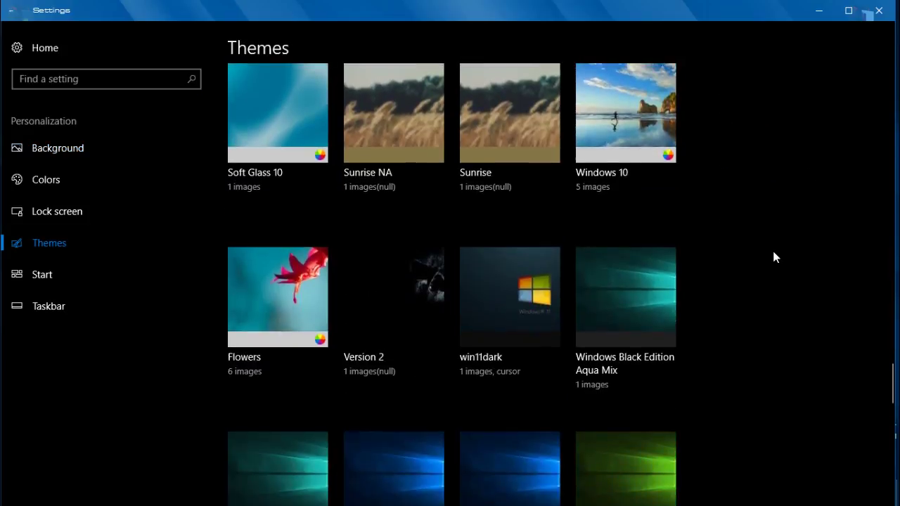
pyautogui.scroll(-4, 773, 253)
pyautogui.scroll(4, 773, 252)
pyautogui.scroll(-1, 774, 251)
pyautogui.scroll(1, 772, 247)
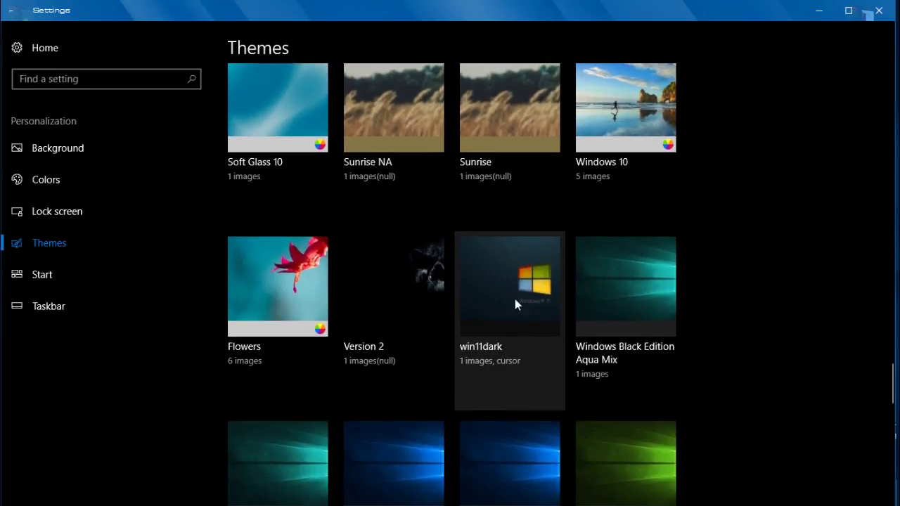
pyautogui.click(521, 294)
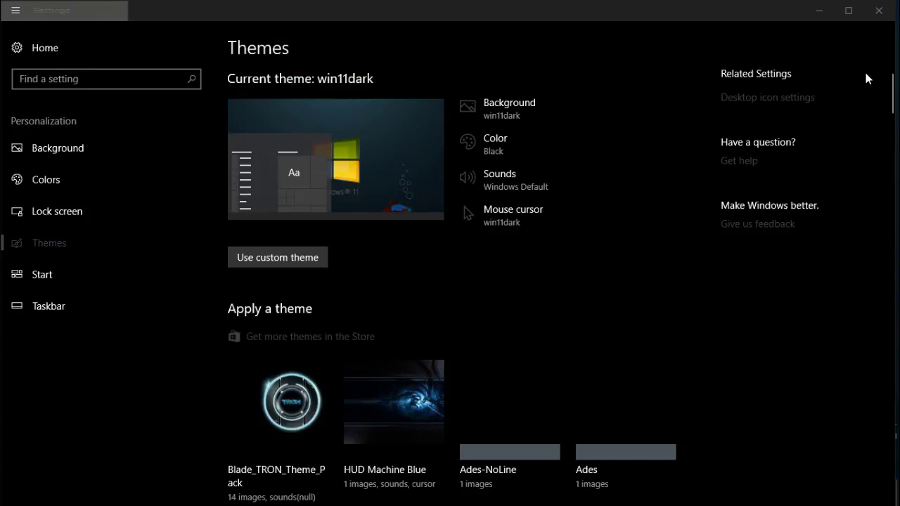
pyautogui.click(878, 11)
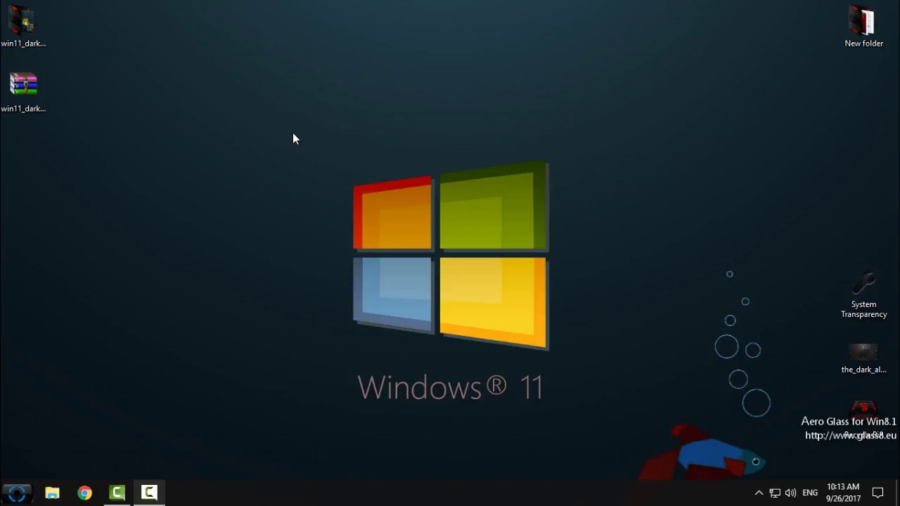
# Step: Refresh the desktop and view the Start menu's new dark style
pyautogui.rightClick(294, 134)
pyautogui.click(332, 192)
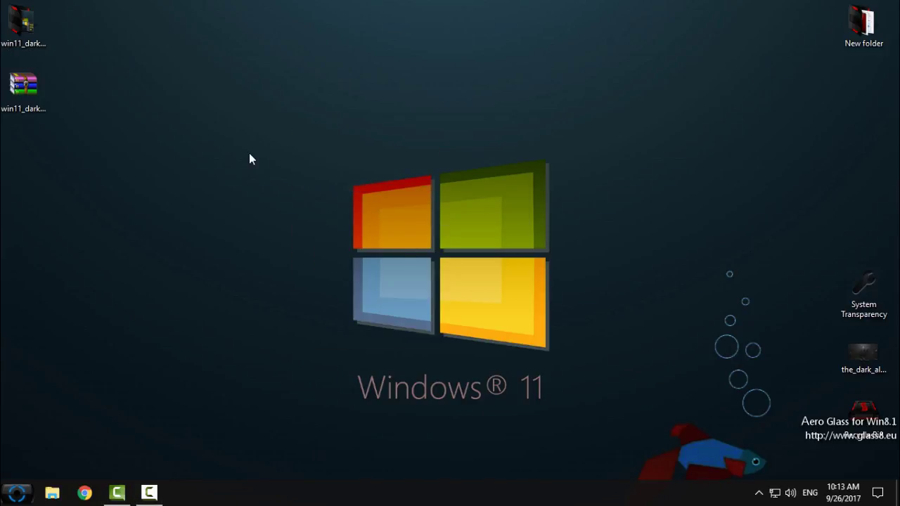
pyautogui.moveTo(249, 152); pyautogui.dragTo(308, 251)
pyautogui.moveTo(273, 133)
pyautogui.mouseDown()
pyautogui.moveTo(666, 352)
pyautogui.moveTo(424, 352)
pyautogui.moveTo(376, 220)
pyautogui.mouseUp()
pyautogui.click(18, 491)
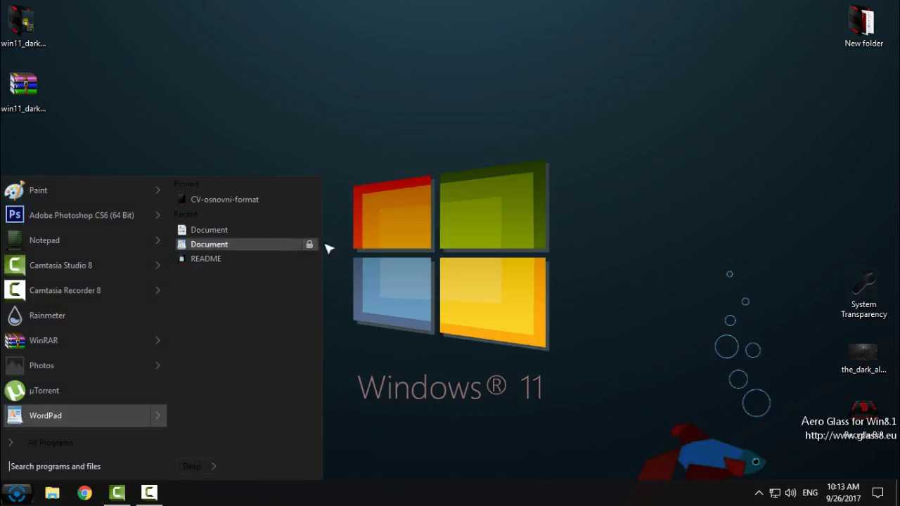
# Step: Refresh the desktop again and show File Explorer on Quick access, restored upper middle
pyautogui.rightClick(255, 137)
pyautogui.click(284, 186)
pyautogui.click(52, 493)
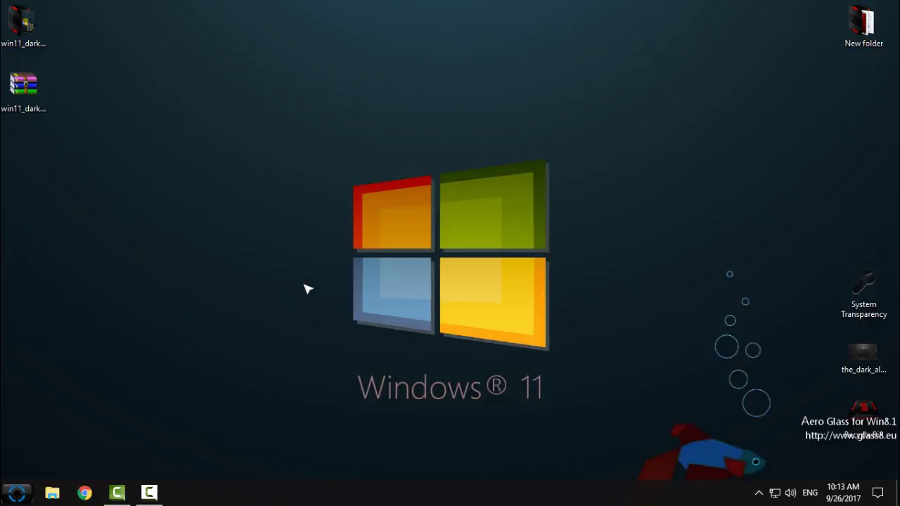
pyautogui.moveTo(402, 6); pyautogui.dragTo(501, 53)
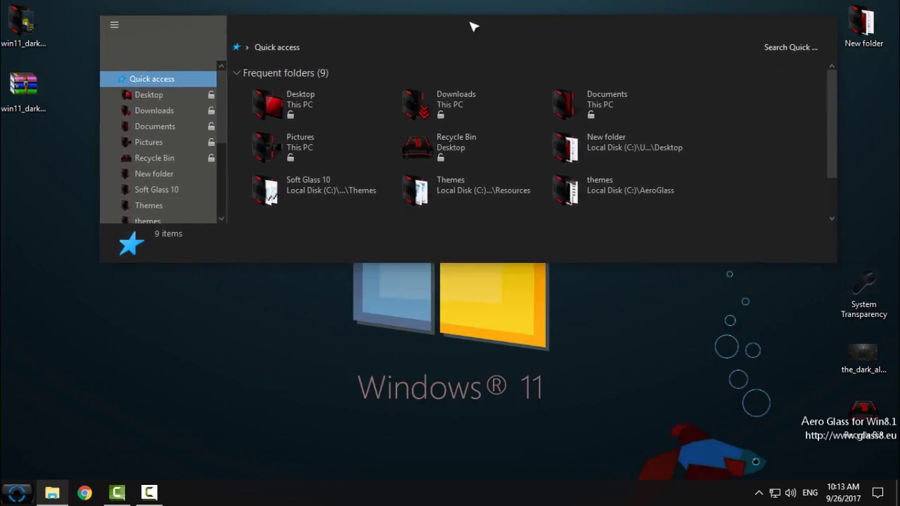
# Step: Check the dark Explorer window maximized and restored, then close it
pyautogui.scroll(-3, 184, 169)
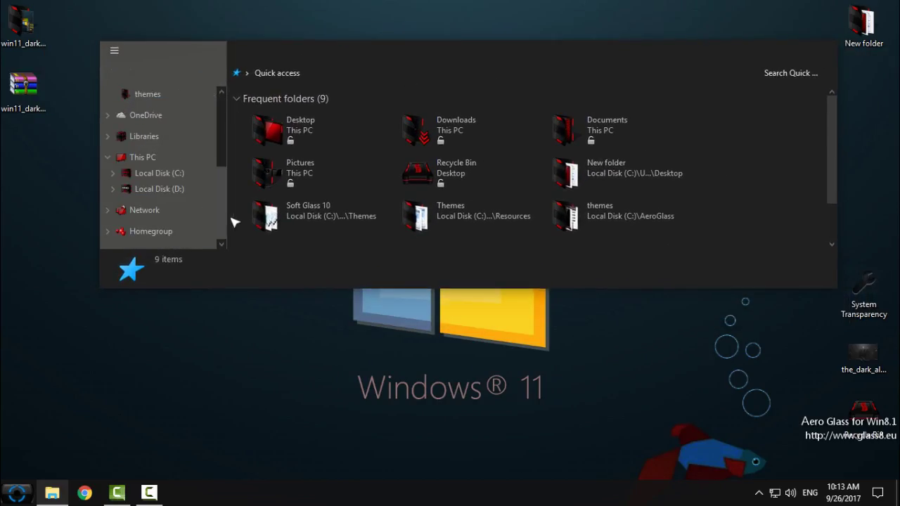
pyautogui.scroll(2, 147, 147)
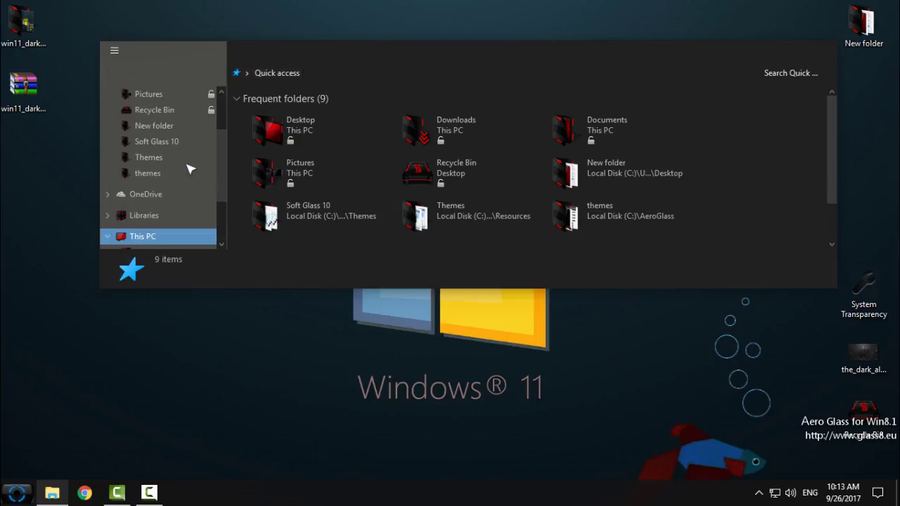
pyautogui.scroll(2, 191, 166)
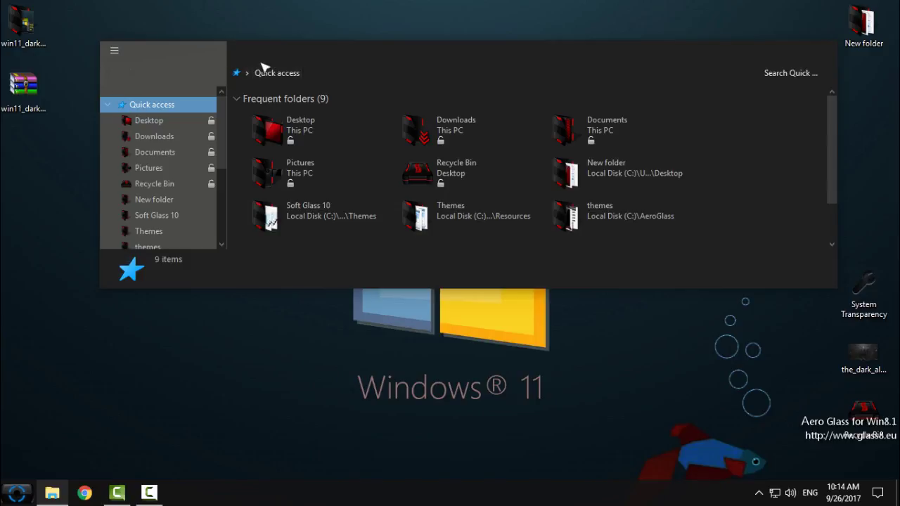
pyautogui.moveTo(582, 54); pyautogui.dragTo(580, 97)
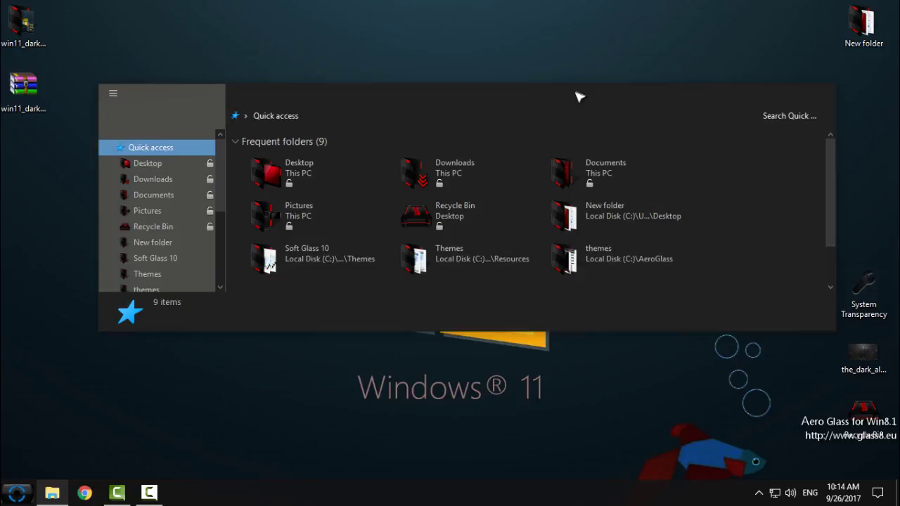
pyautogui.click(789, 96)
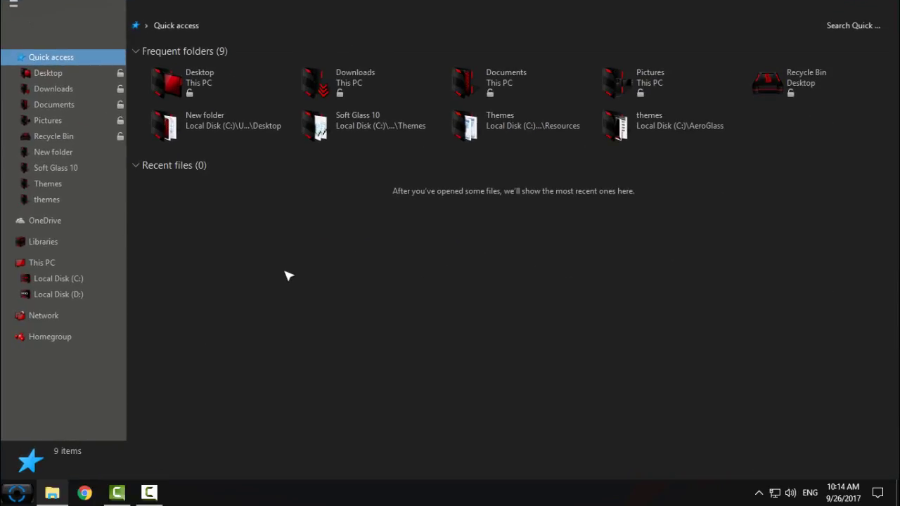
pyautogui.press('super+Down')
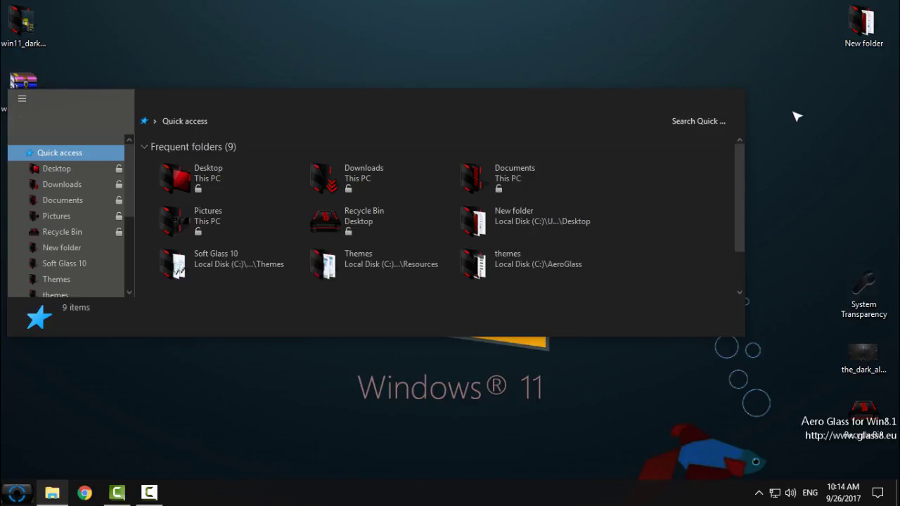
pyautogui.click(730, 97)
pyautogui.rightClick(228, 82)
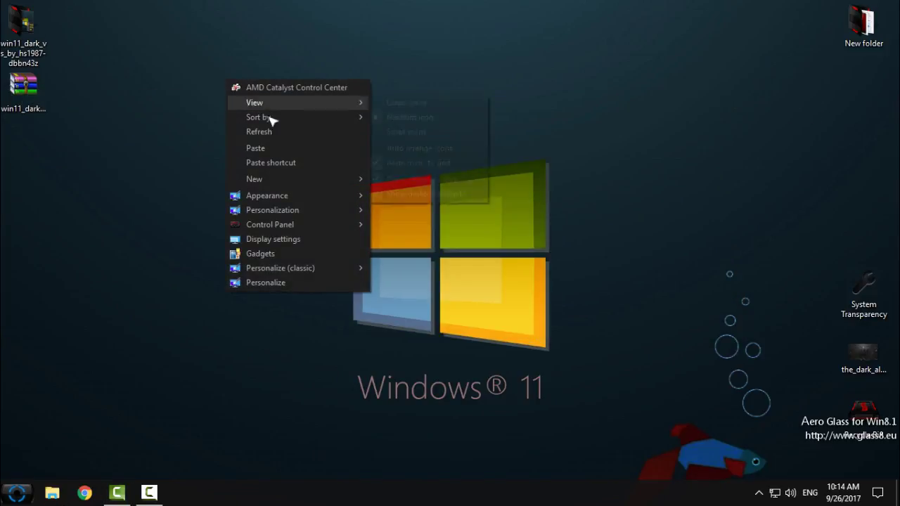
pyautogui.click(434, 390)
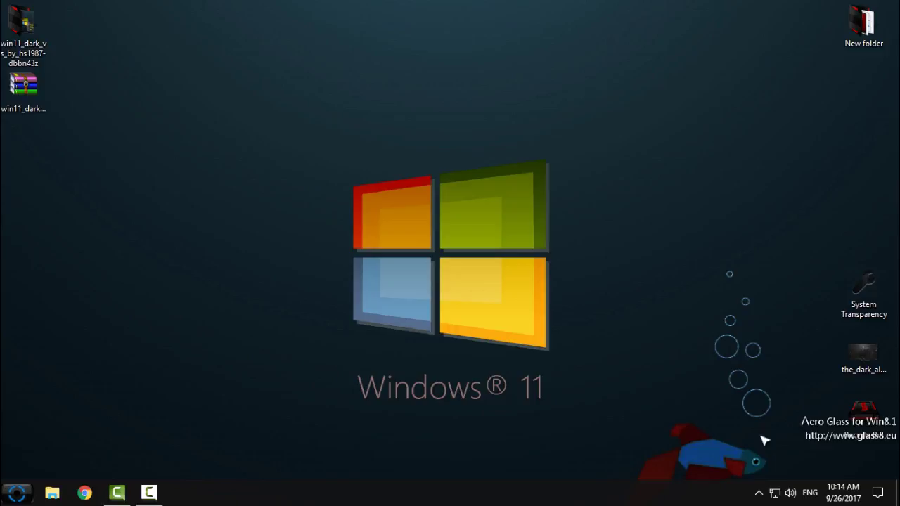
# Step: Launch System Transparency from the hidden tray icons
pyautogui.click(758, 493)
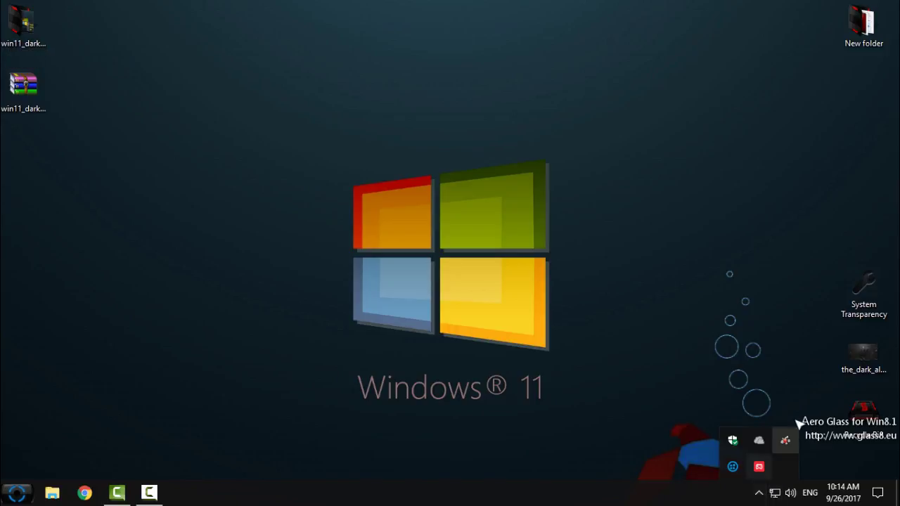
pyautogui.doubleClick(852, 303)
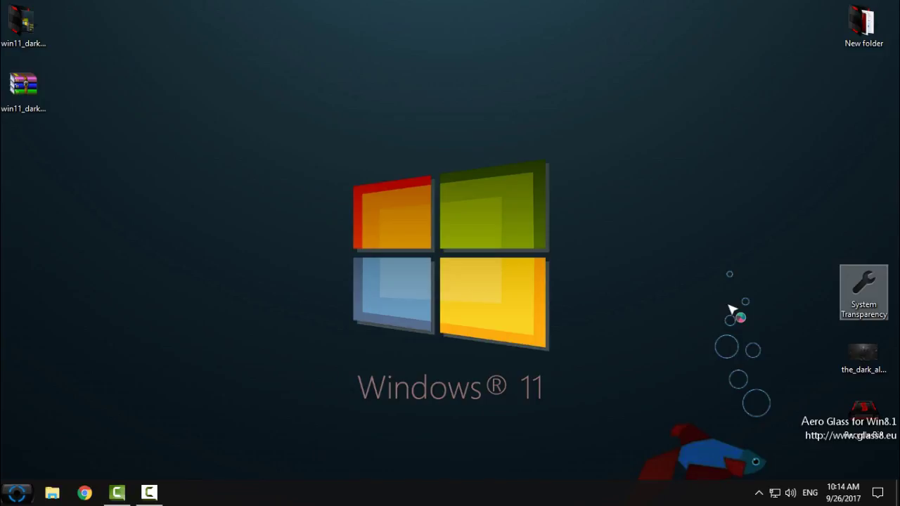
pyautogui.click(758, 493)
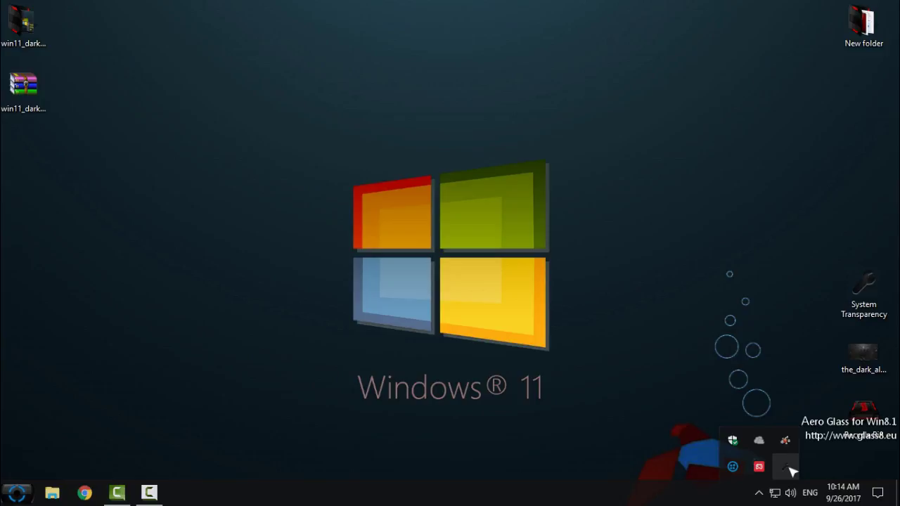
# Step: Set System Transparency to level 222 with Affect Task Bar enabled and apply it
pyautogui.rightClick(787, 468)
pyautogui.click(809, 427)
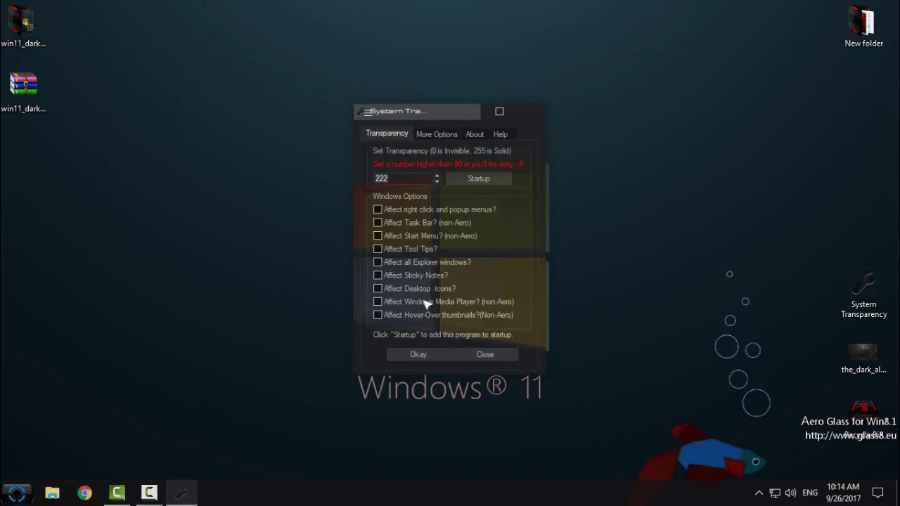
pyautogui.click(396, 180)
pyautogui.click(379, 223)
pyautogui.click(416, 356)
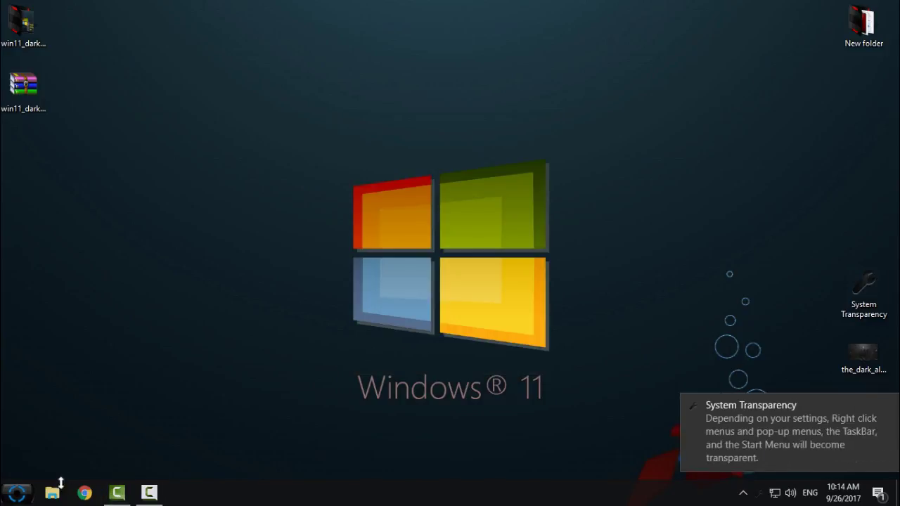
pyautogui.click(53, 491)
# Step: Dismiss the transparency notification and select This PC's three drives in translucent Explorer
pyautogui.click(709, 439)
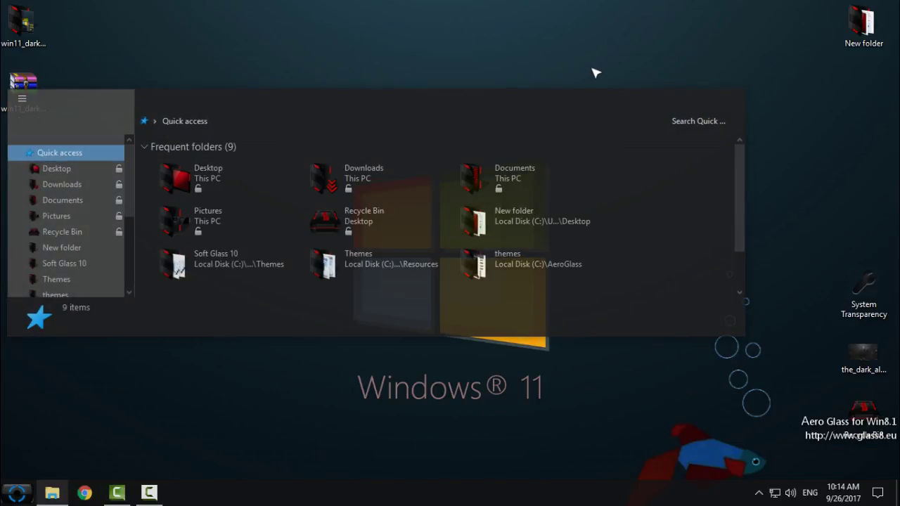
pyautogui.moveTo(578, 107)
pyautogui.mouseDown()
pyautogui.moveTo(641, 165)
pyautogui.moveTo(658, 77)
pyautogui.moveTo(717, 64)
pyautogui.moveTo(703, 124)
pyautogui.moveTo(640, 147)
pyautogui.moveTo(727, 88)
pyautogui.moveTo(694, 105)
pyautogui.mouseUp()
pyautogui.moveTo(215, 199); pyautogui.dragTo(213, 251)
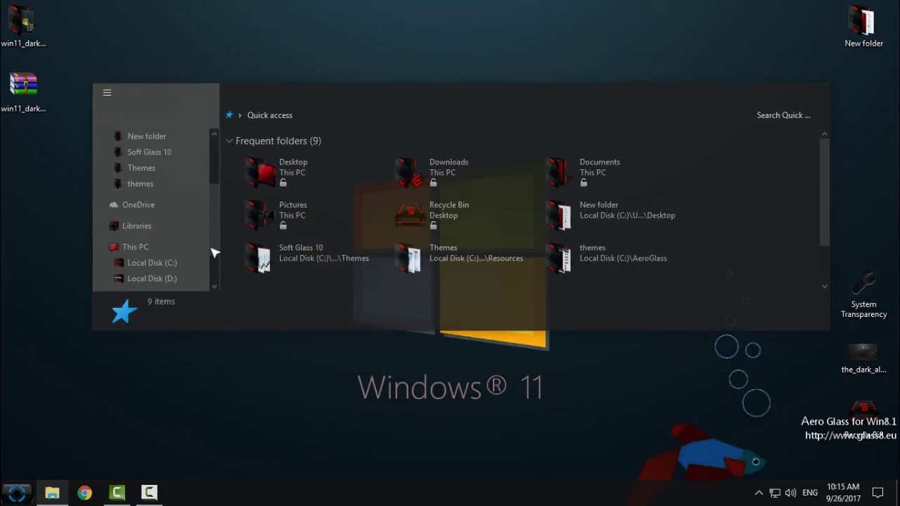
pyautogui.click(164, 251)
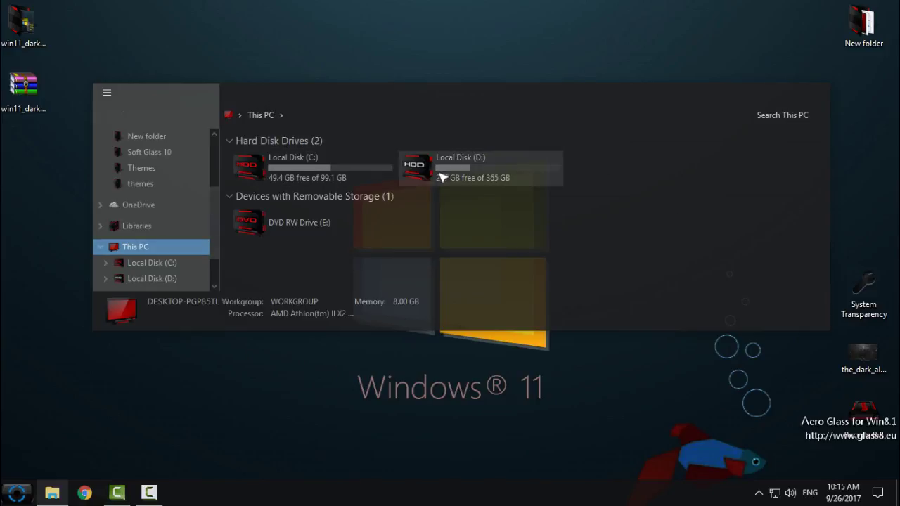
pyautogui.moveTo(263, 269)
pyautogui.mouseDown()
pyautogui.moveTo(464, 229)
pyautogui.moveTo(517, 264)
pyautogui.mouseUp()
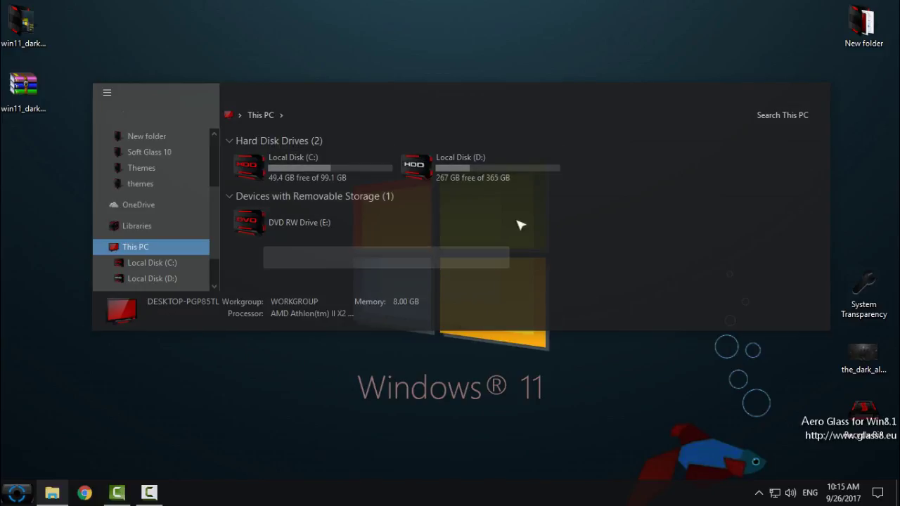
pyautogui.moveTo(516, 264)
pyautogui.mouseDown()
pyautogui.moveTo(522, 203)
pyautogui.moveTo(486, 282)
pyautogui.moveTo(543, 174)
pyautogui.moveTo(508, 267)
pyautogui.moveTo(520, 255)
pyautogui.moveTo(544, 173)
pyautogui.moveTo(504, 279)
pyautogui.mouseUp()
# Step: Close This PC and open the iconpack folder in win11_dark_vs_by_hs1987-dbbn43z
pyautogui.click(819, 91)
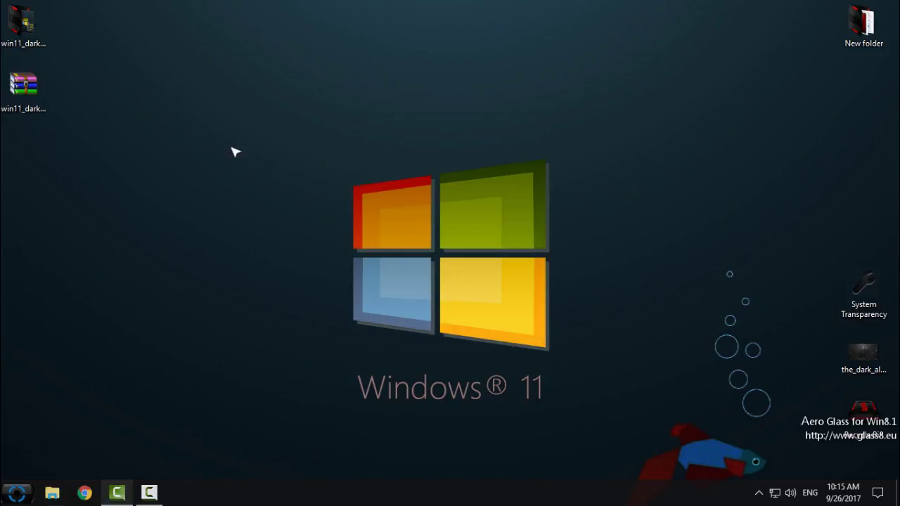
pyautogui.doubleClick(33, 30)
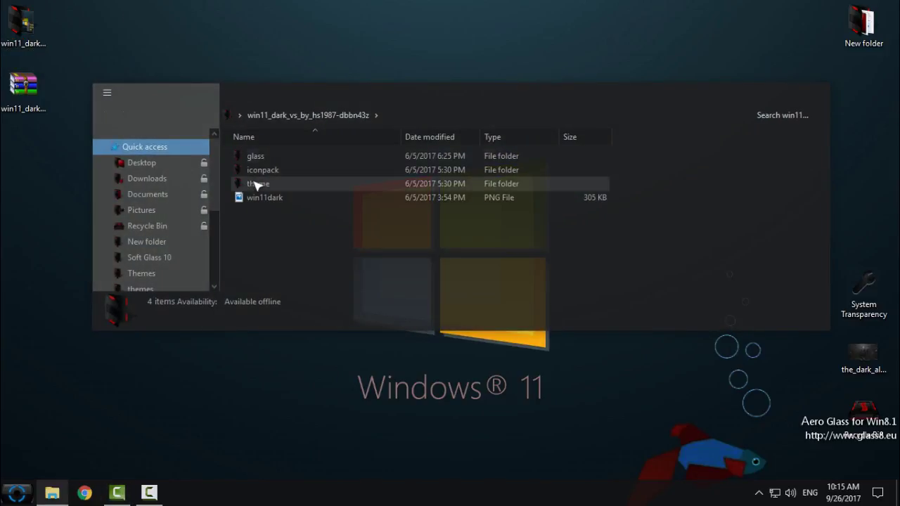
pyautogui.doubleClick(295, 171)
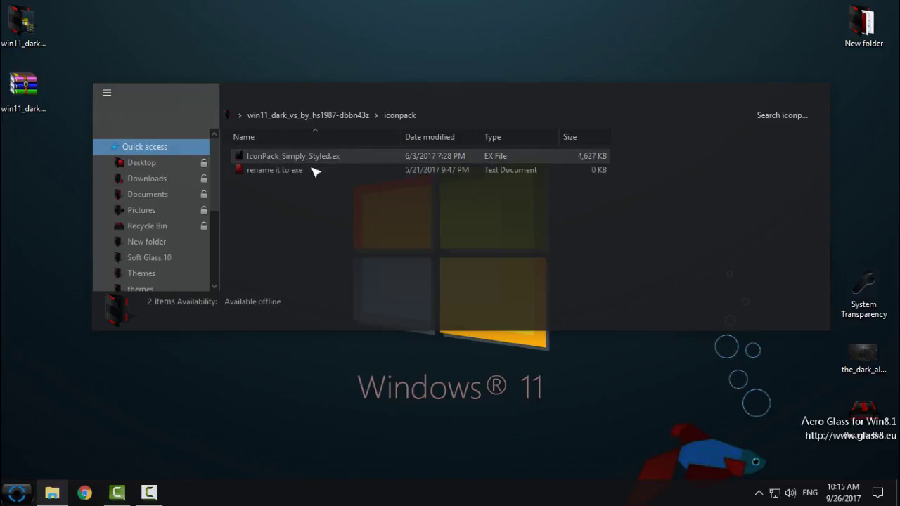
pyautogui.click(309, 171)
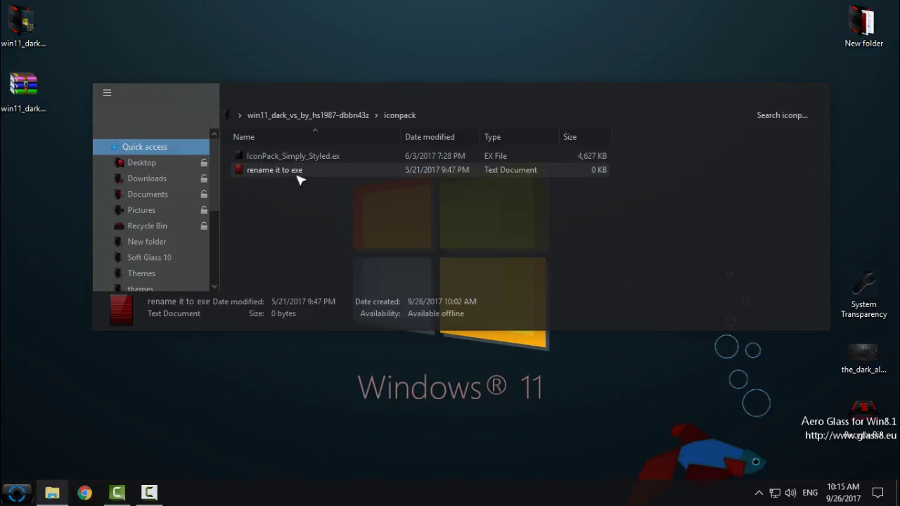
# Step: Rename IconPack_Simply_Styled.ex to .exe and accept the extension-change warning
pyautogui.click(328, 161)
pyautogui.rightClick(327, 161)
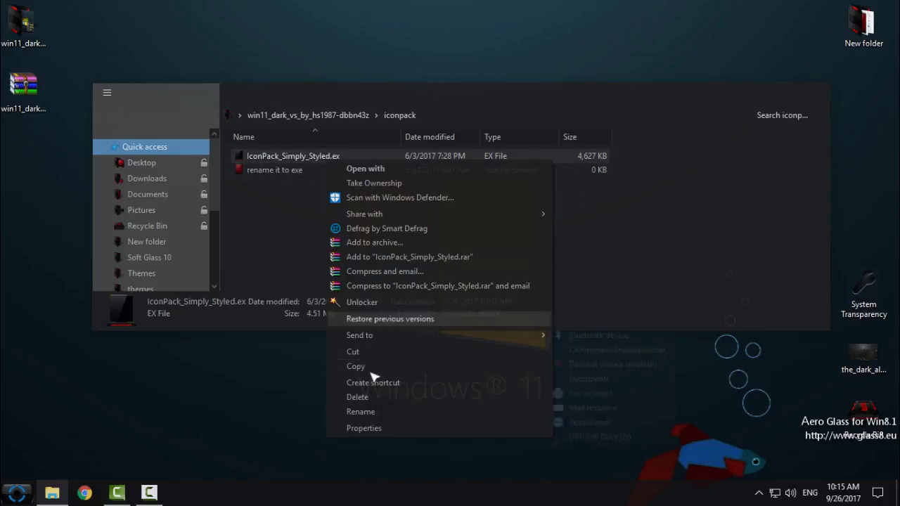
pyautogui.click(369, 411)
pyautogui.click(350, 156)
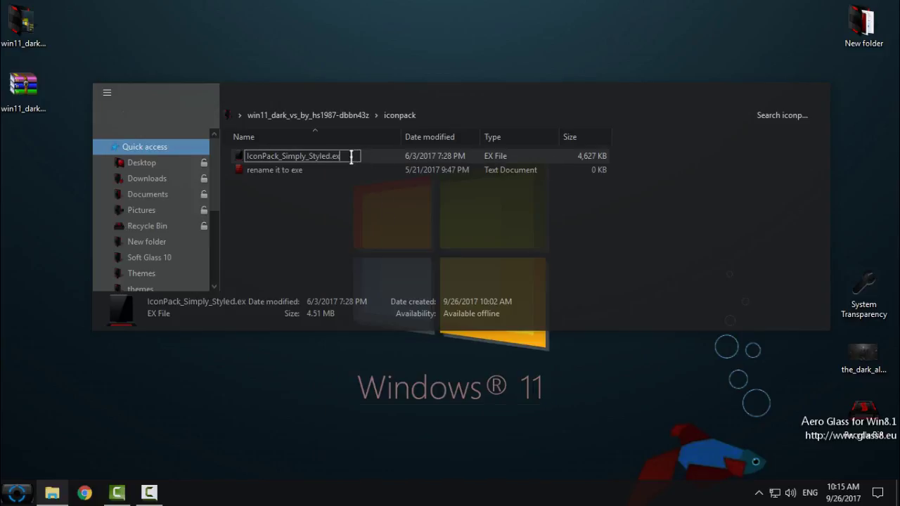
pyautogui.press('Return')
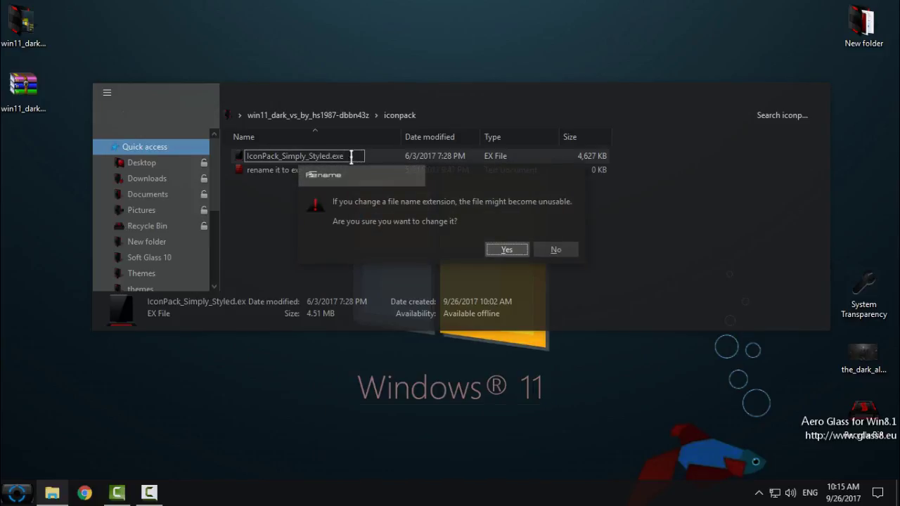
pyautogui.click(507, 250)
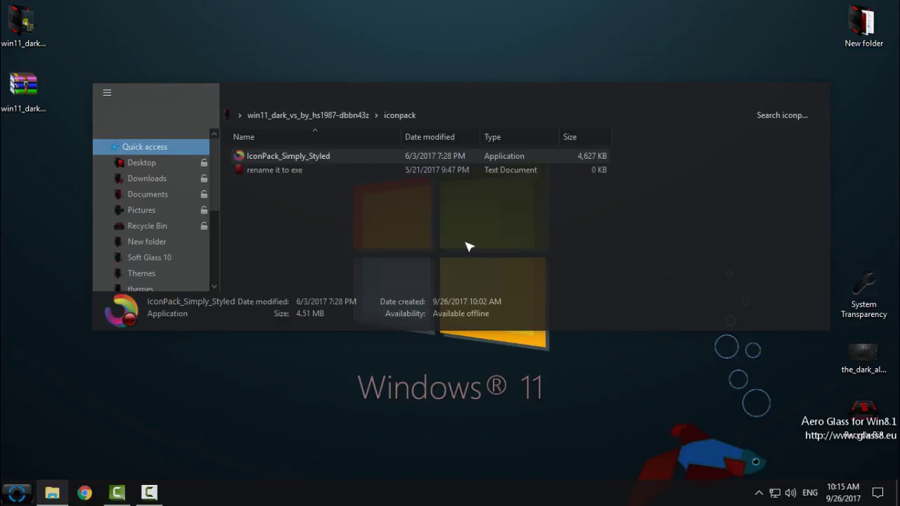
# Step: Run the IconPack_Simply_Styled installer past UAC and the welcome page, then quit setup
pyautogui.click(309, 161)
pyautogui.click(406, 317)
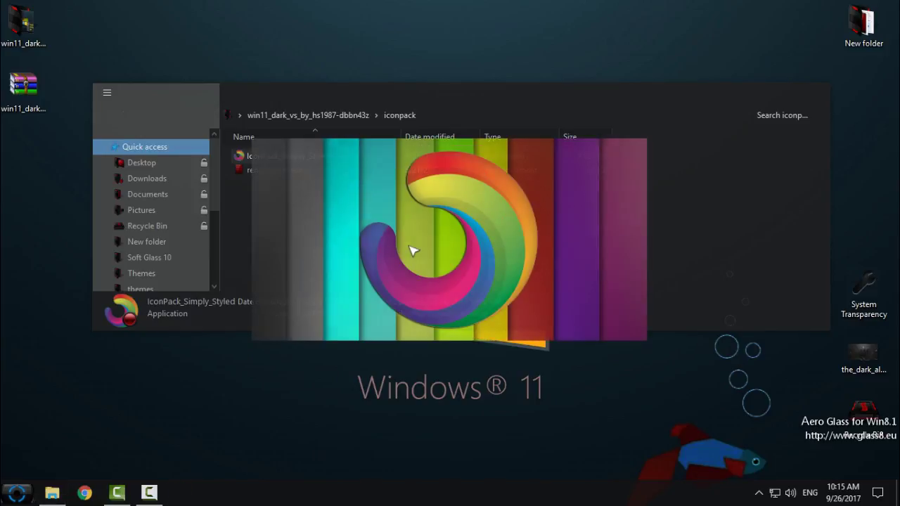
pyautogui.click(764, 93)
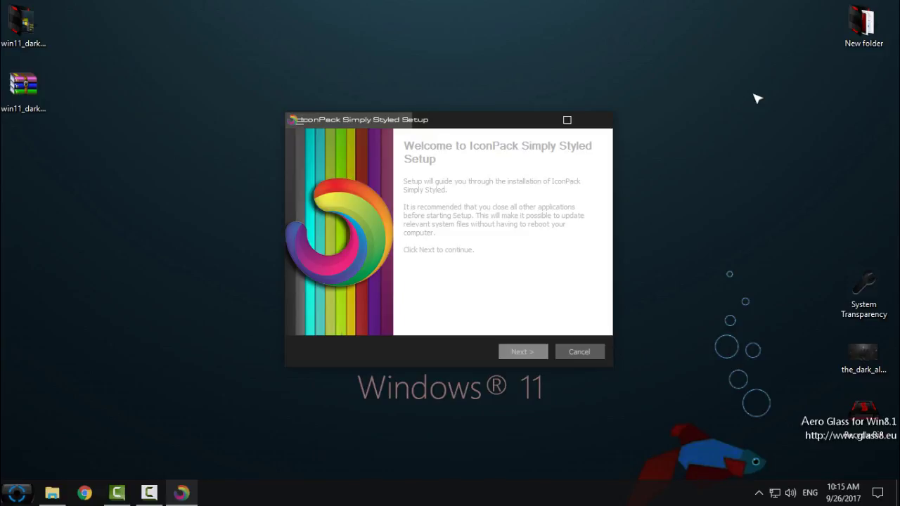
pyautogui.press('Return')
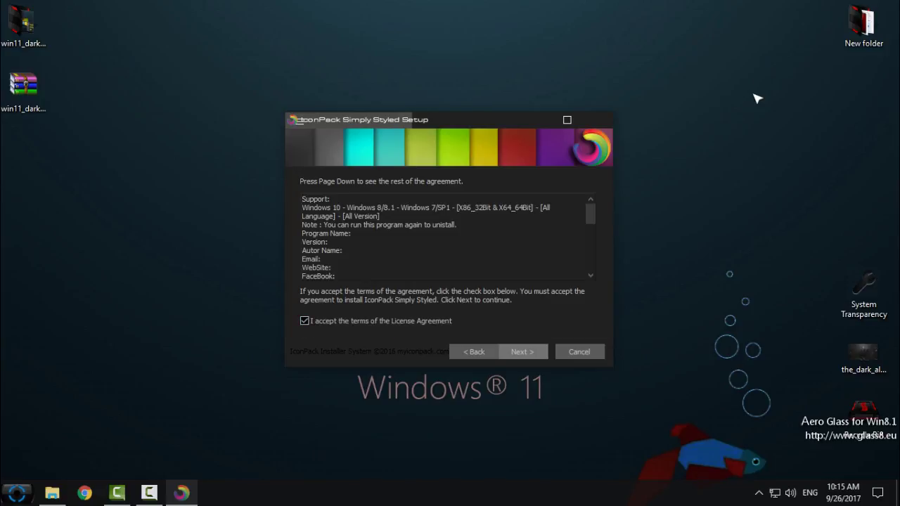
pyautogui.press('Escape')
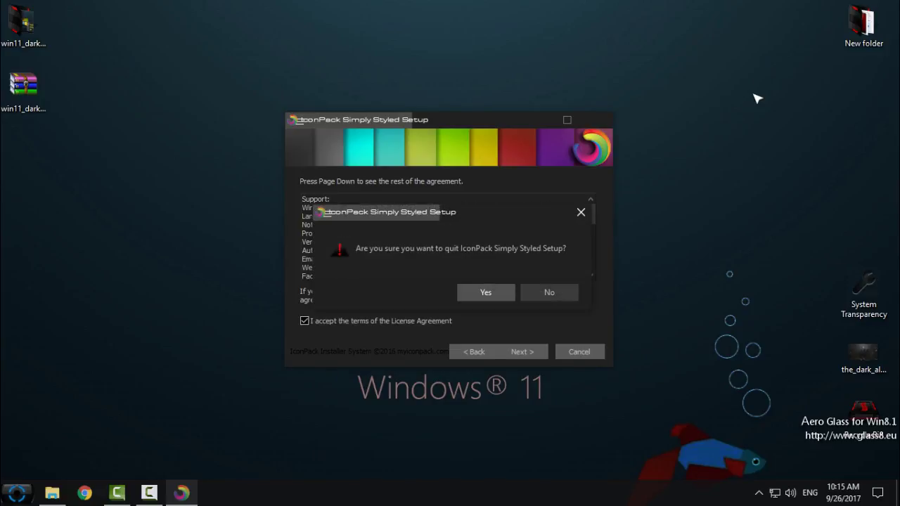
pyautogui.press('Return')
# Step: Reopen Explorer to view This PC's drives, close it, and show the translucent Start menu
pyautogui.rightClick(221, 191)
pyautogui.click(246, 241)
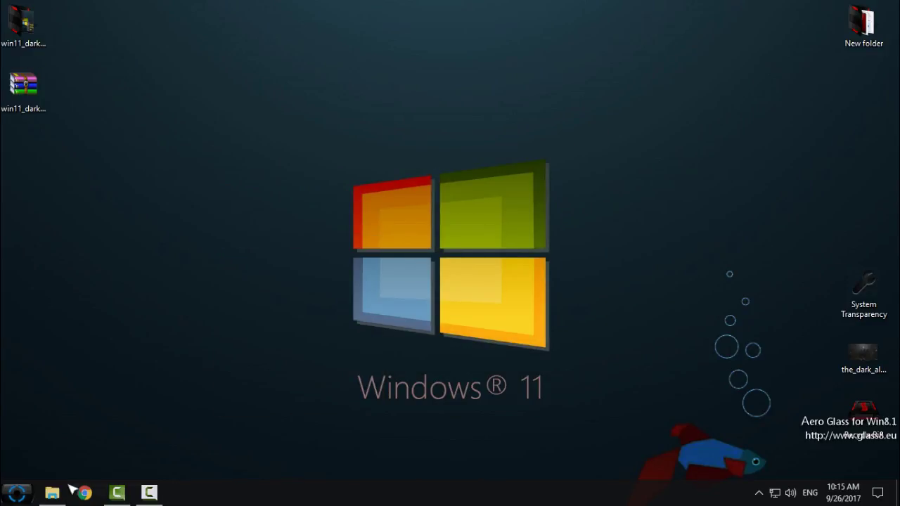
pyautogui.click(52, 492)
pyautogui.scroll(-2, 141, 239)
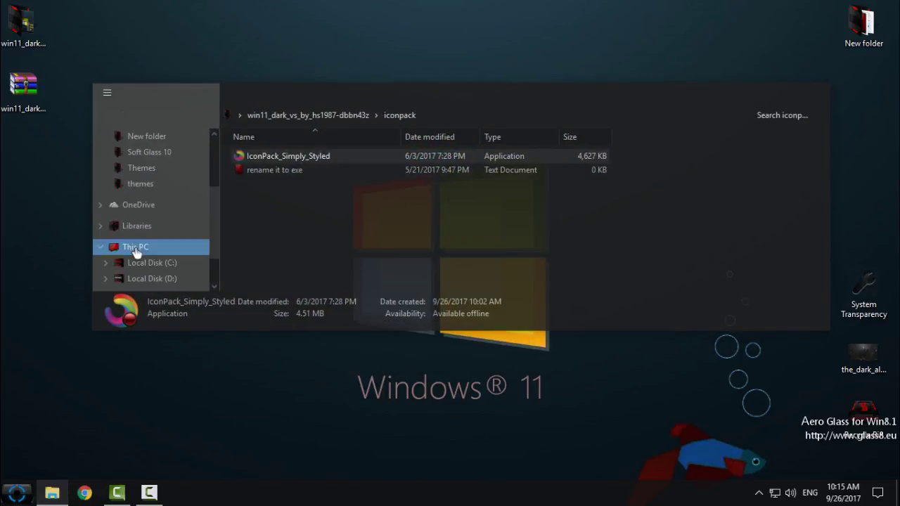
pyautogui.click(135, 251)
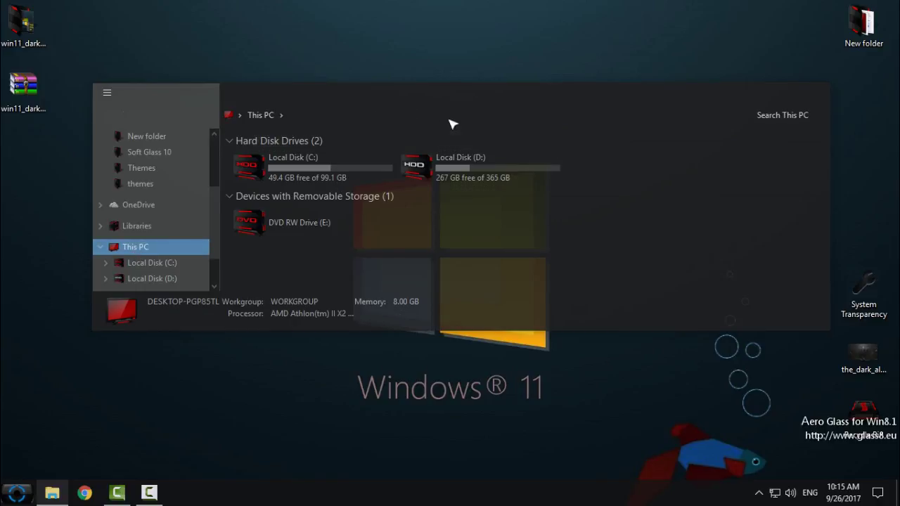
pyautogui.moveTo(463, 102)
pyautogui.mouseDown()
pyautogui.moveTo(520, 51)
pyautogui.moveTo(438, 145)
pyautogui.mouseUp()
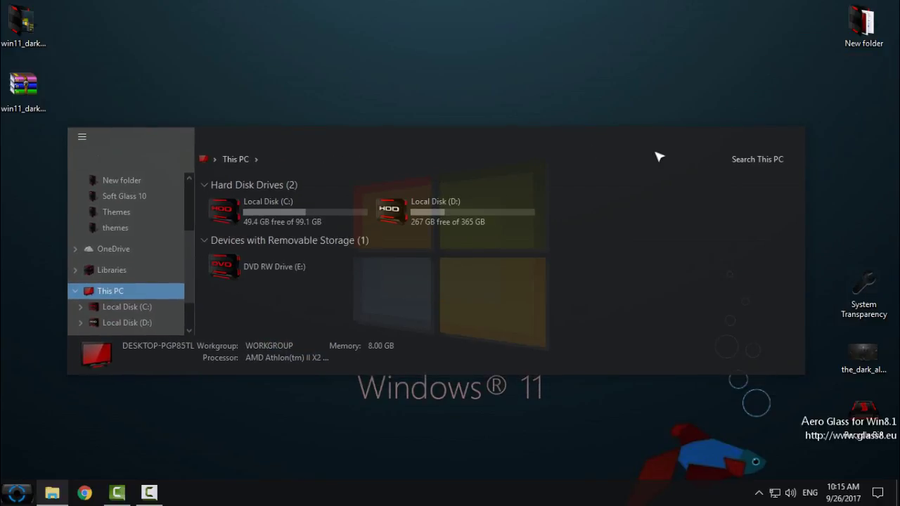
pyautogui.click(791, 138)
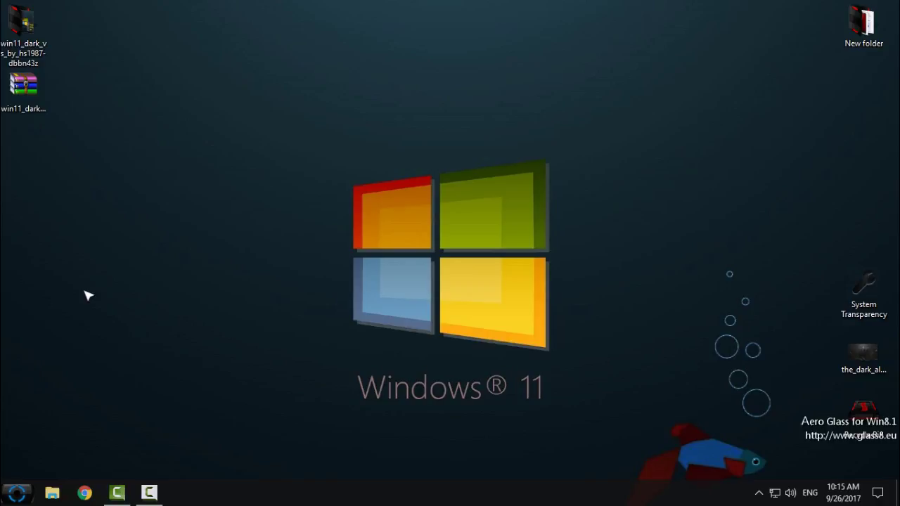
pyautogui.click(17, 492)
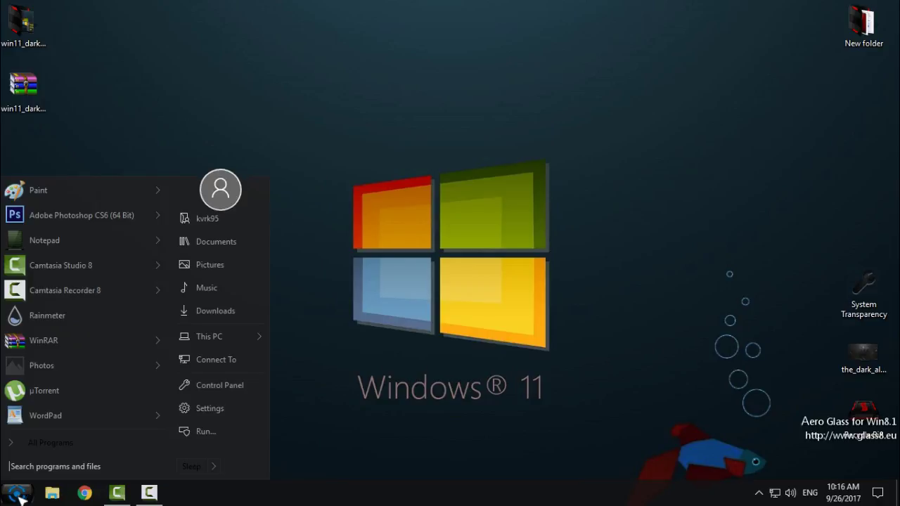
# Step: Open the System properties page from This PC's right-click menu in Start
pyautogui.rightClick(203, 337)
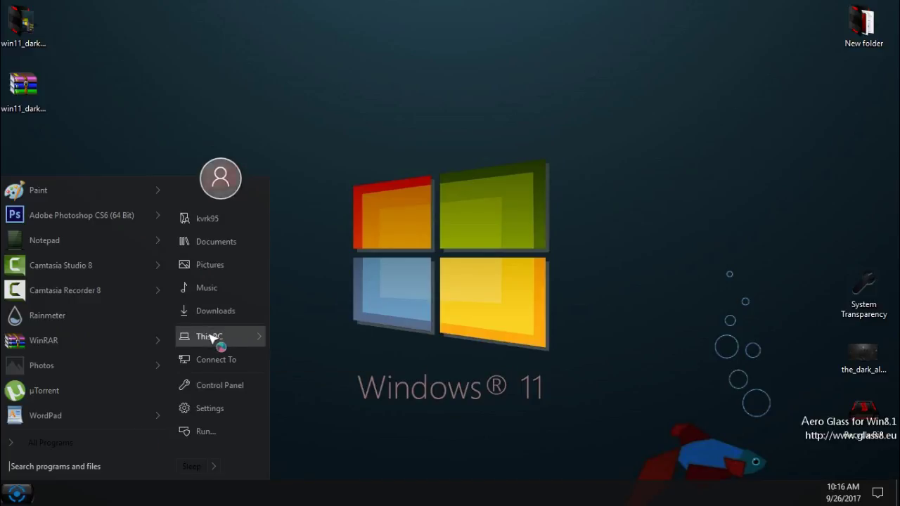
pyautogui.rightClick(218, 336)
pyautogui.click(232, 325)
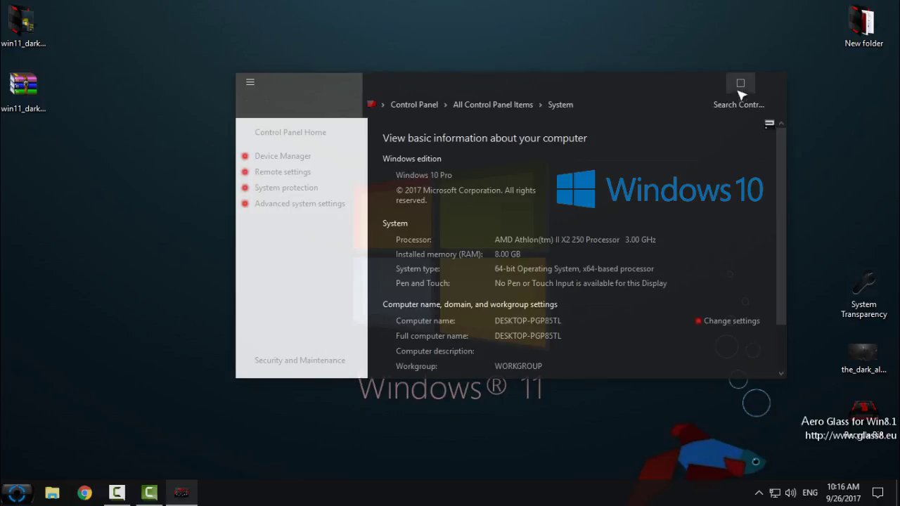
# Step: Maximize the System window, drag it back to a smaller size, then close it
pyautogui.click(740, 89)
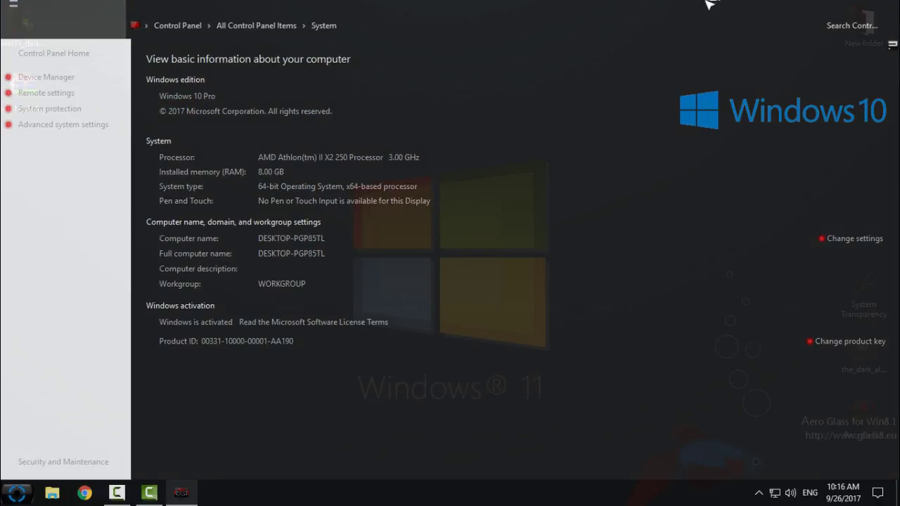
pyautogui.moveTo(709, 3); pyautogui.dragTo(548, 120)
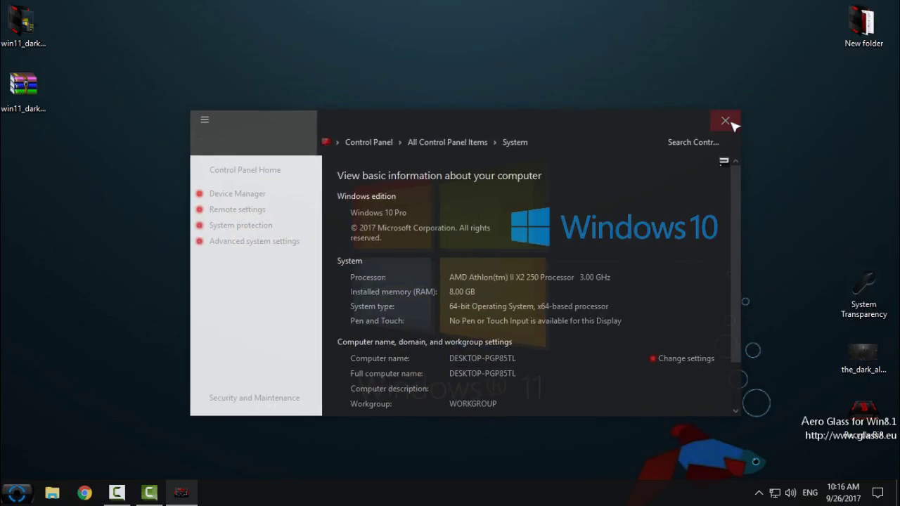
pyautogui.click(726, 121)
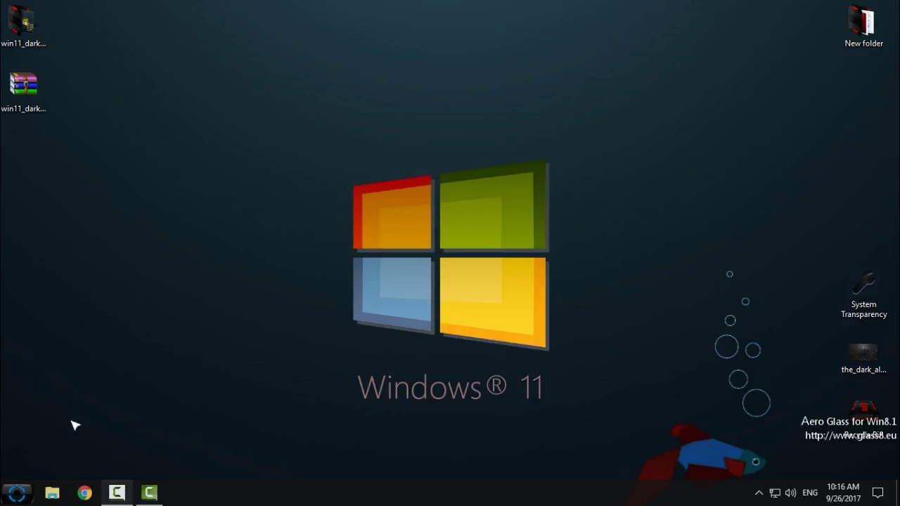
pyautogui.rightClick(147, 88)
pyautogui.click(160, 138)
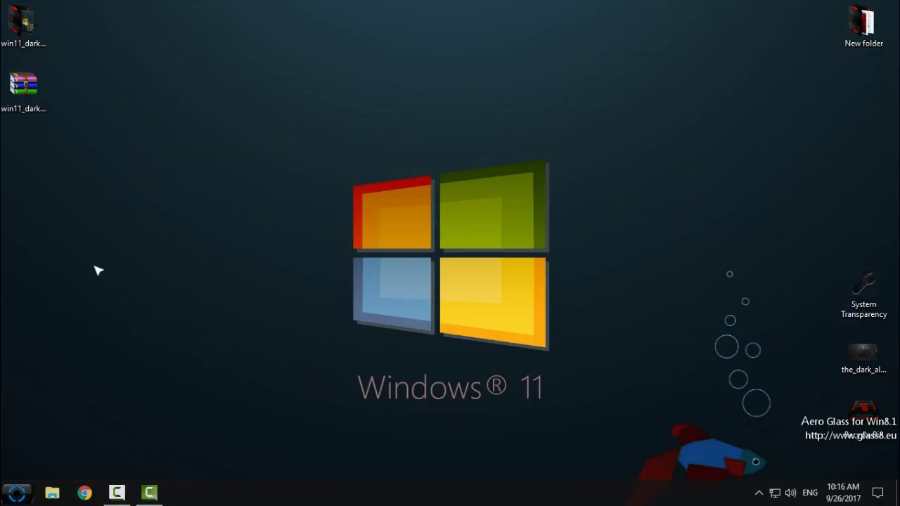
pyautogui.click(16, 494)
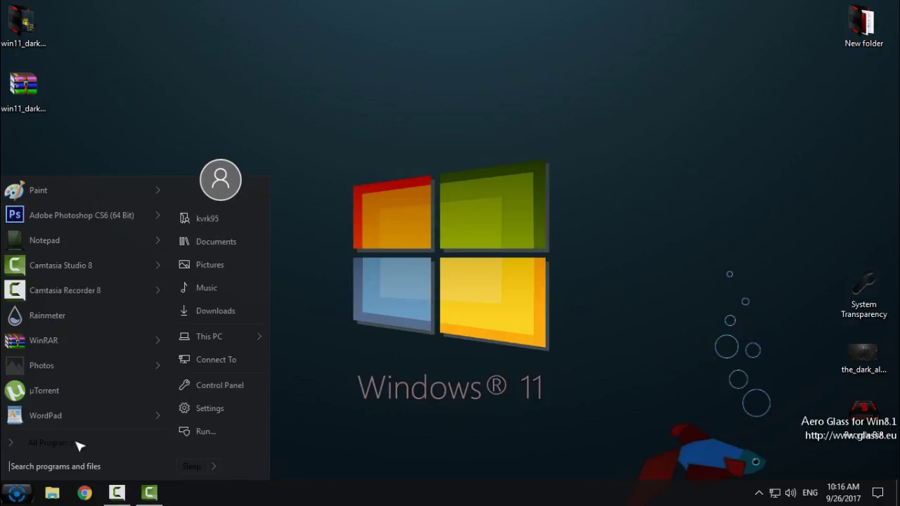
pyautogui.click(16, 494)
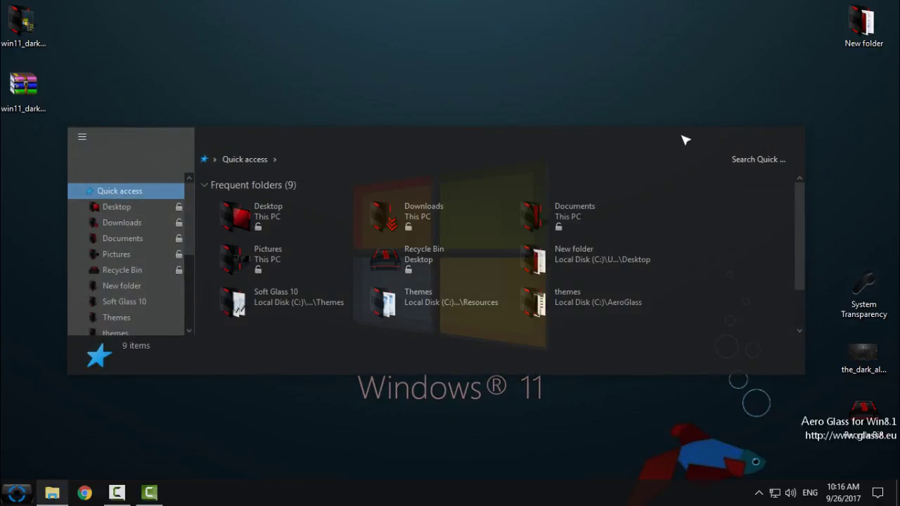
pyautogui.moveTo(683, 140)
pyautogui.mouseDown()
pyautogui.moveTo(668, 233)
pyautogui.moveTo(696, 90)
pyautogui.mouseUp()
pyautogui.click(802, 89)
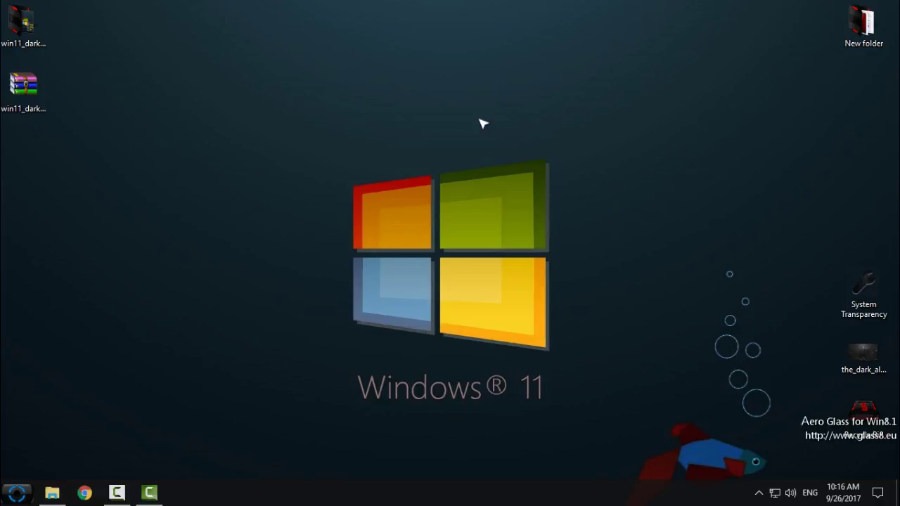
pyautogui.rightClick(480, 121)
pyautogui.click(509, 175)
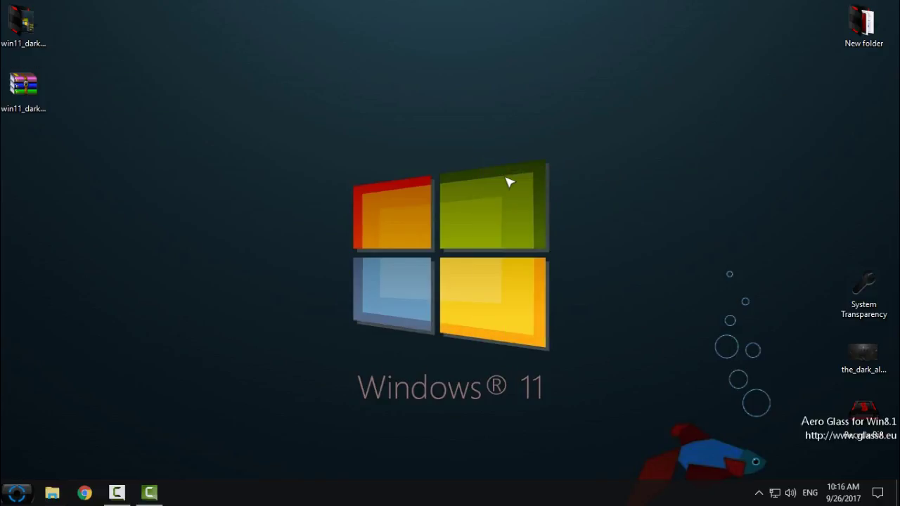